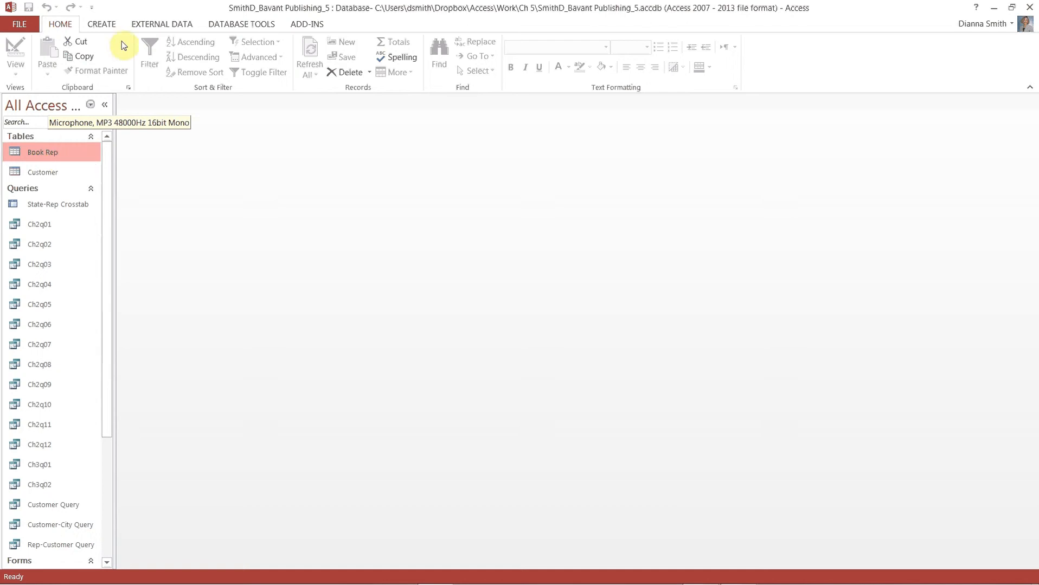
# - Create a new blank form in Design view and show the fields available from all tables
pyautogui.click(103, 24)
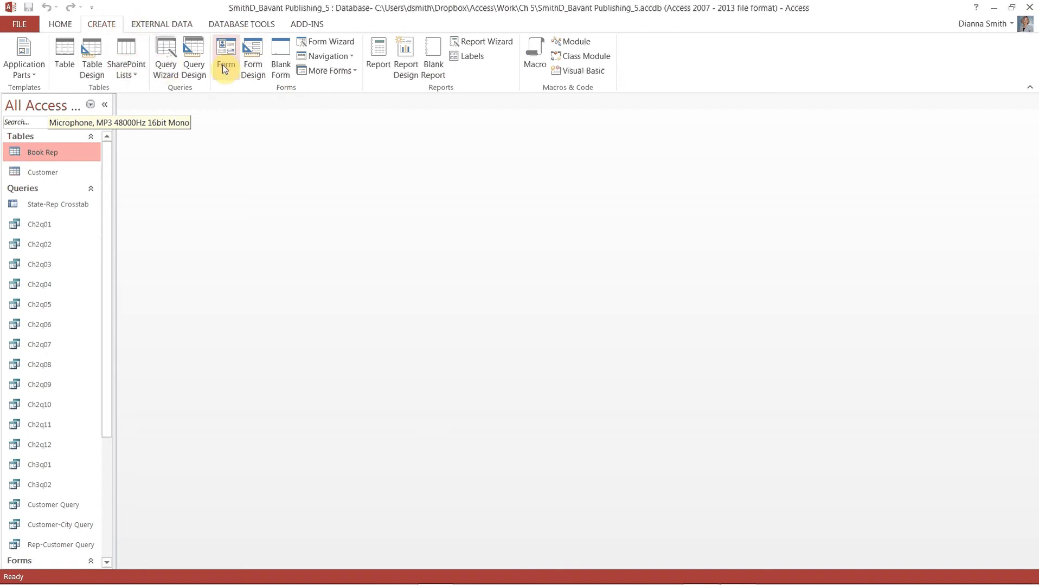
pyautogui.click(245, 72)
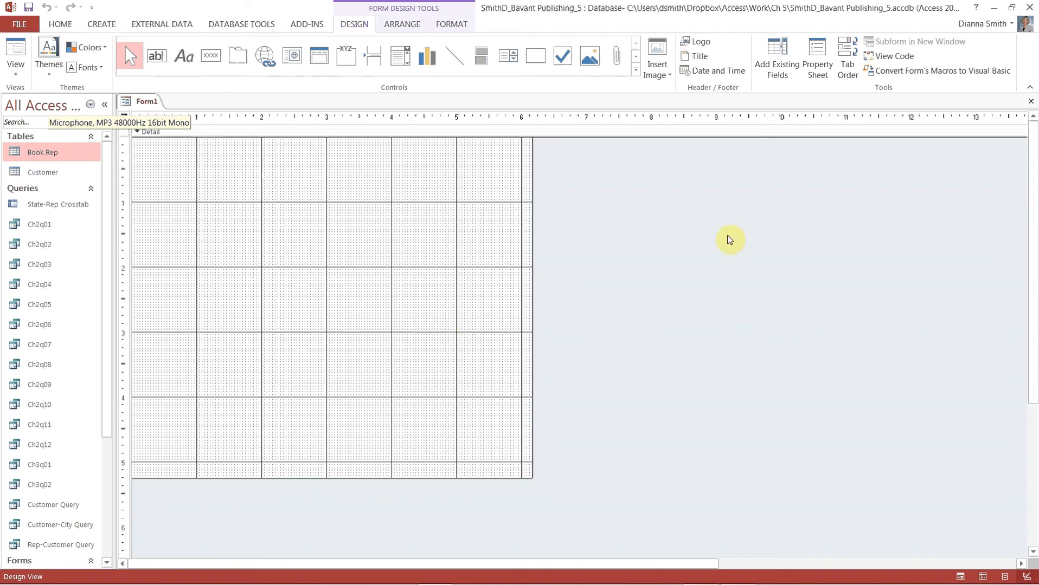
pyautogui.click(777, 70)
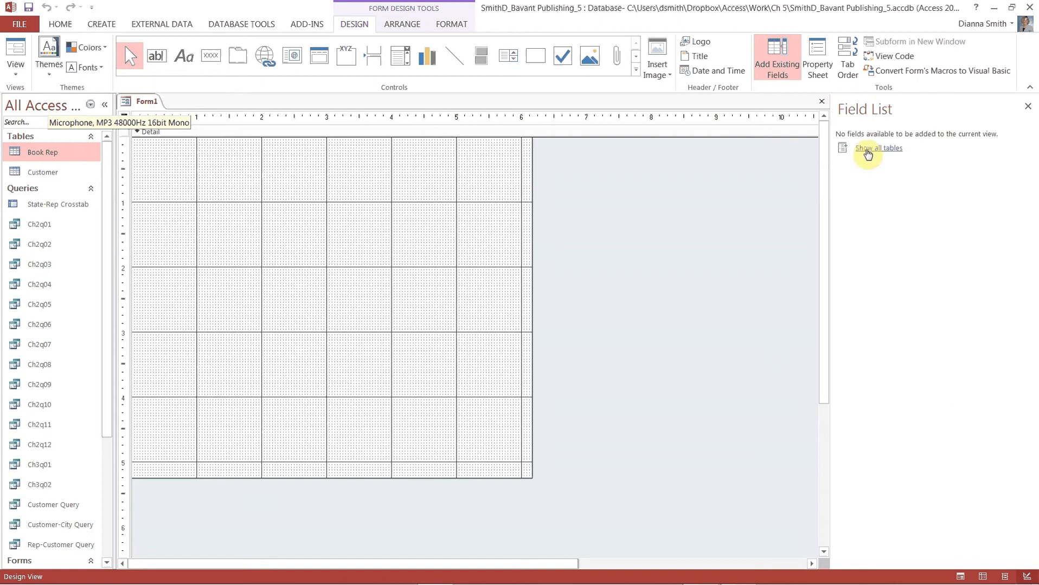
pyautogui.click(867, 149)
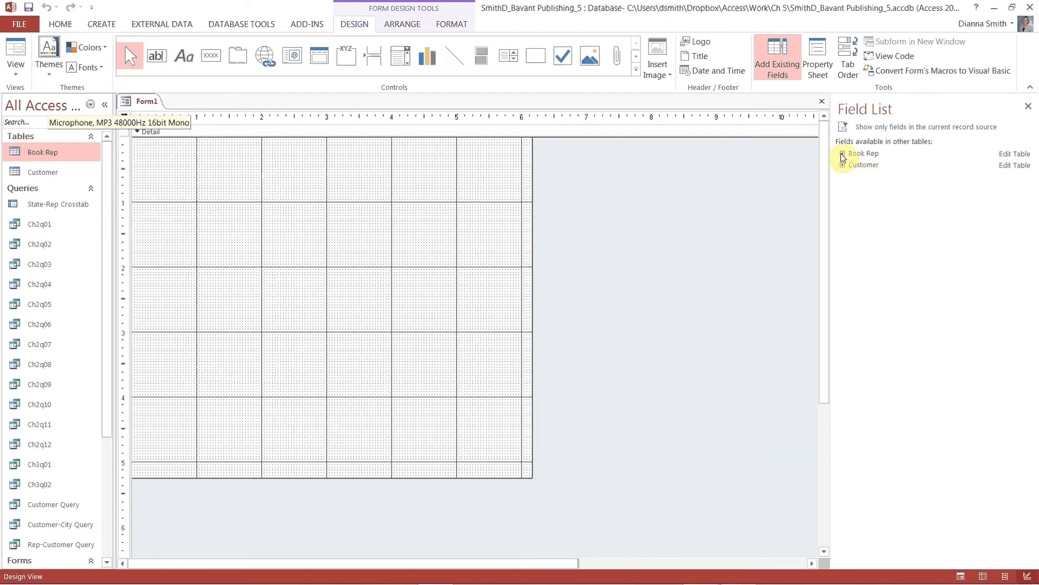
# - Add the Book Rep Number field from the Book Rep table near the top of the Detail section, at the 3-inch mark
pyautogui.click(842, 156)
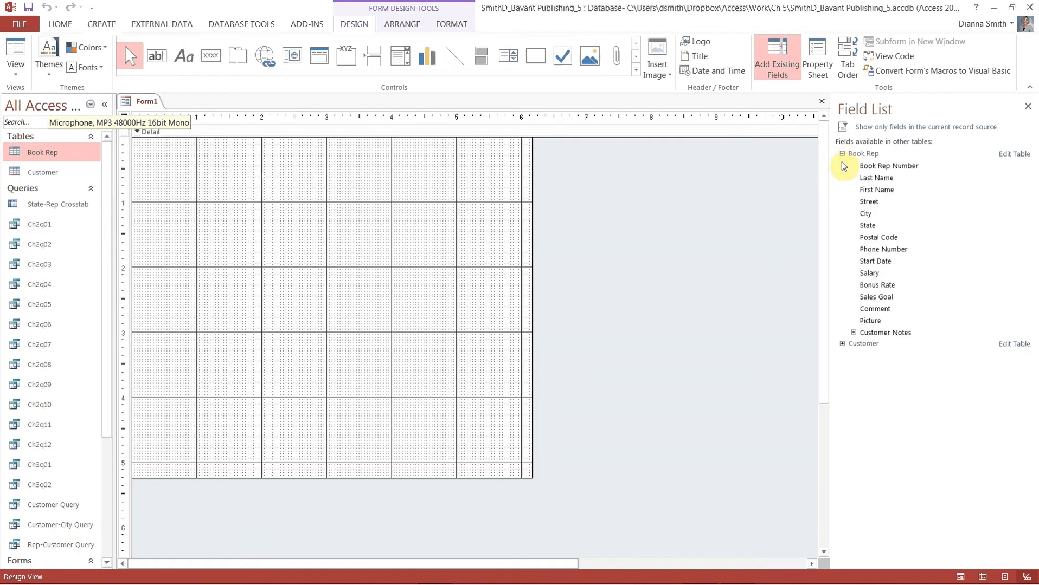
pyautogui.click(843, 154)
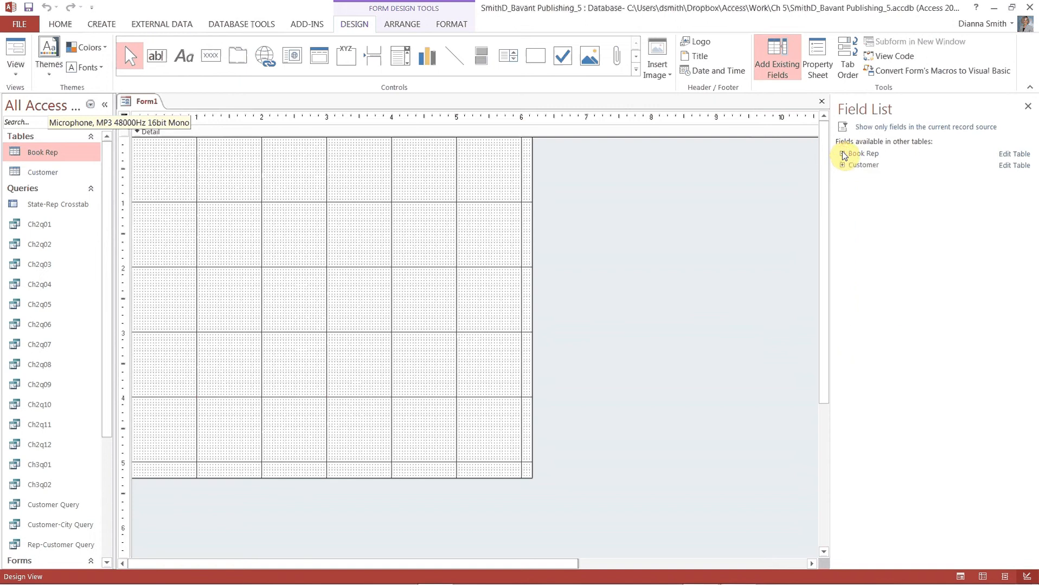
pyautogui.click(842, 154)
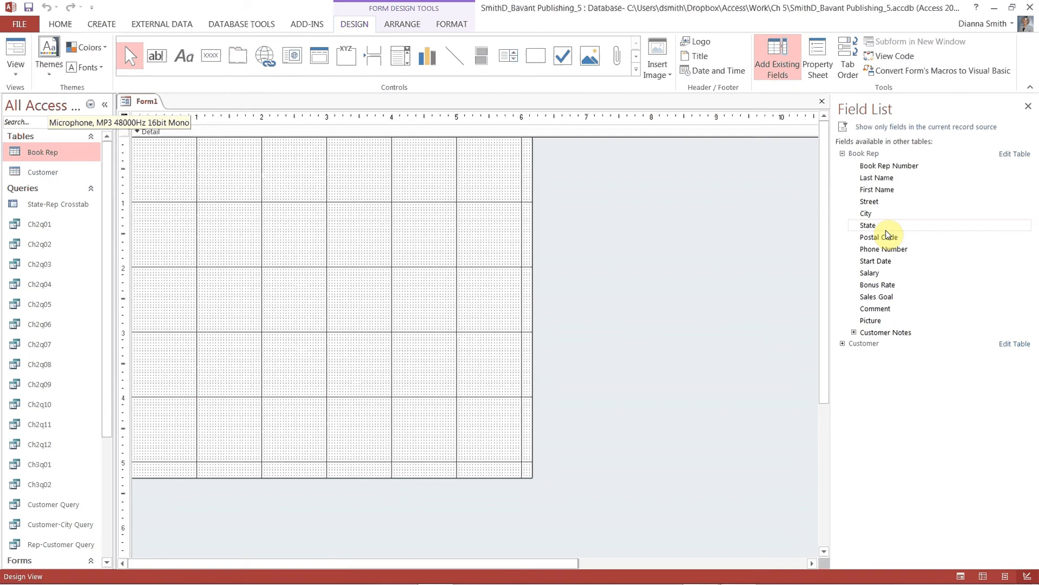
pyautogui.click(879, 166)
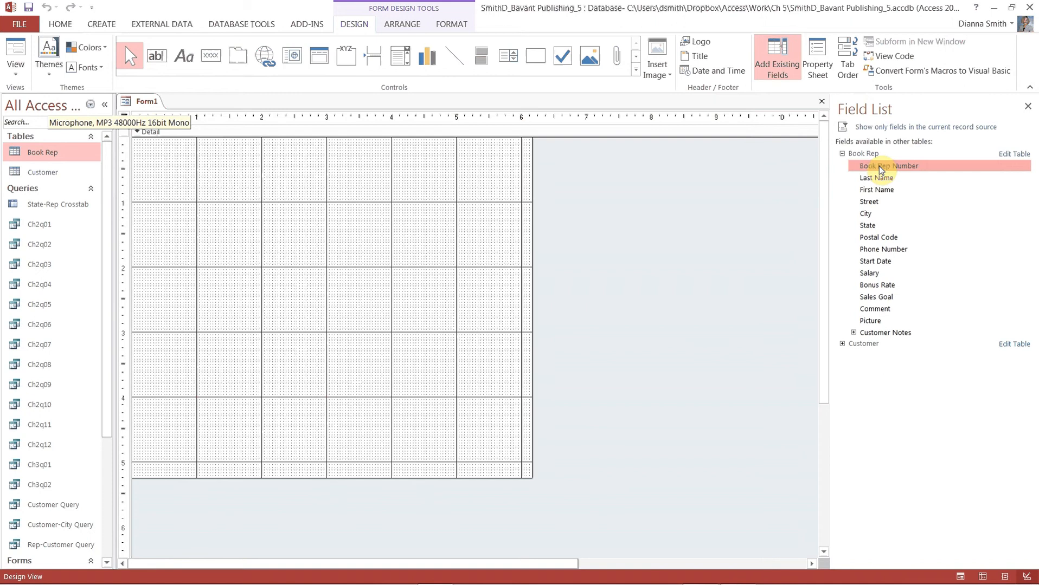
pyautogui.moveTo(878, 165); pyautogui.dragTo(326, 156)
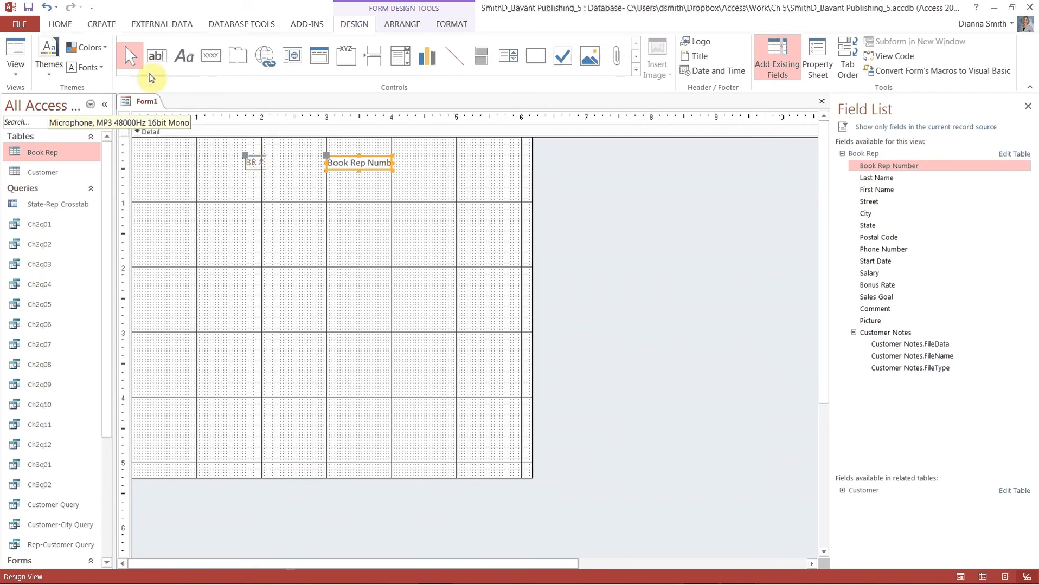
# - Save the form as Book Rep Master Form
pyautogui.click(29, 8)
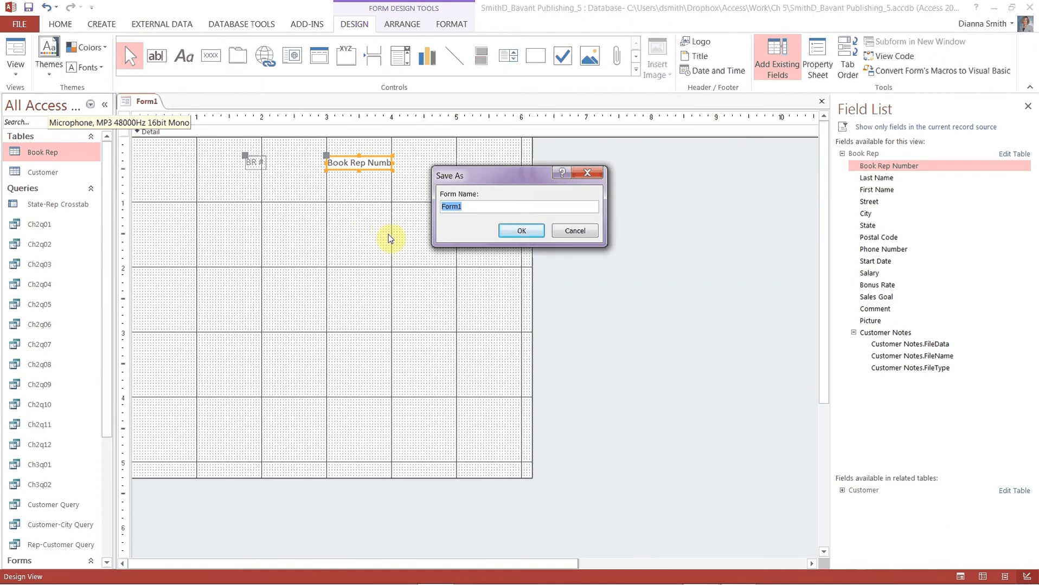
pyautogui.write('Book Rep master Form')
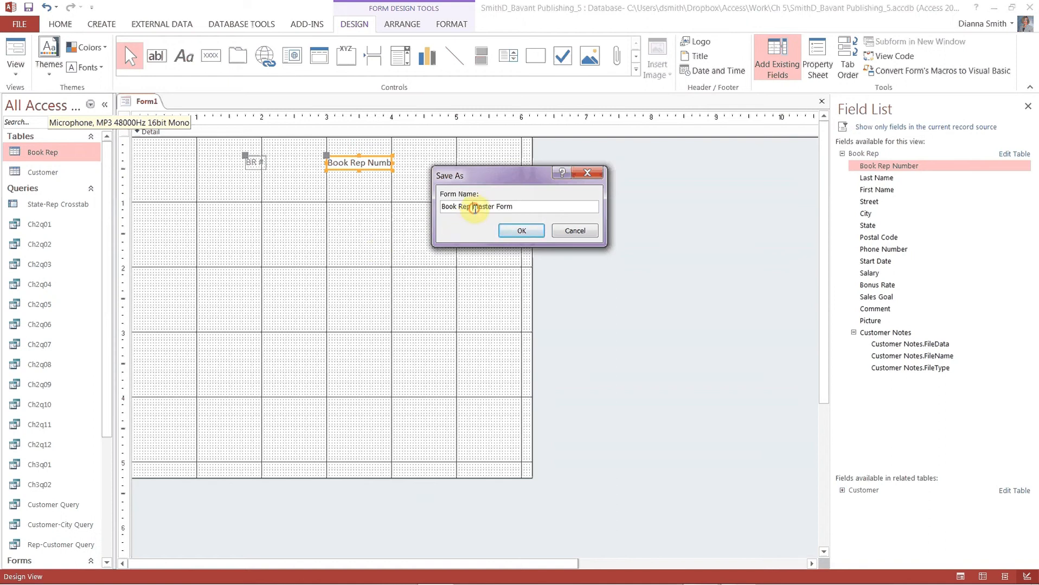
pyautogui.click(474, 208)
pyautogui.press('Delete')
pyautogui.press('Delete')
pyautogui.write('Ma')
pyautogui.click(523, 232)
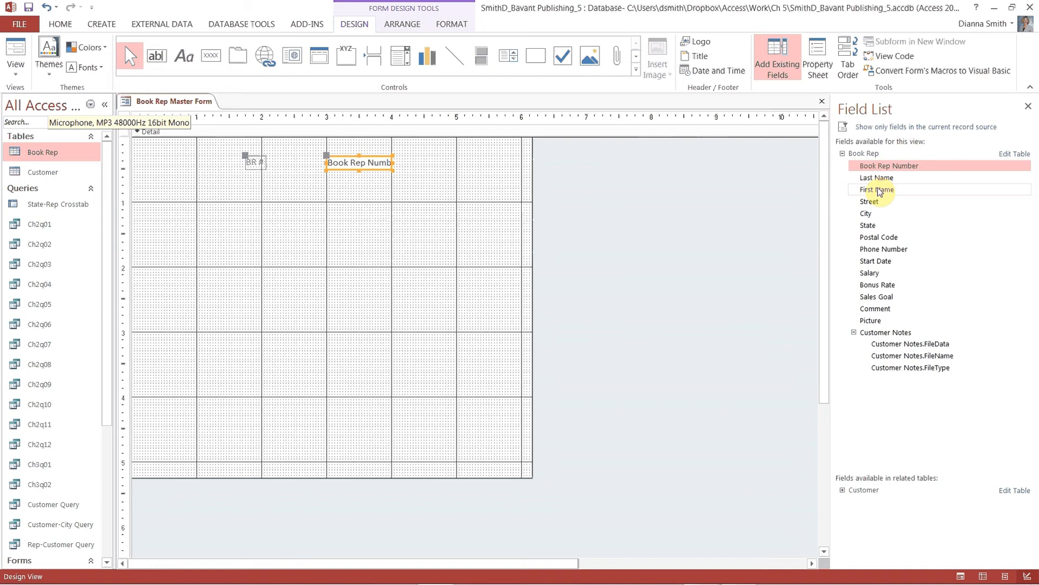
# - Add the First Name field at the 2-inch horizontal mark and nudge it to just above the 1-inch vertical line
pyautogui.moveTo(878, 191); pyautogui.dragTo(265, 196)
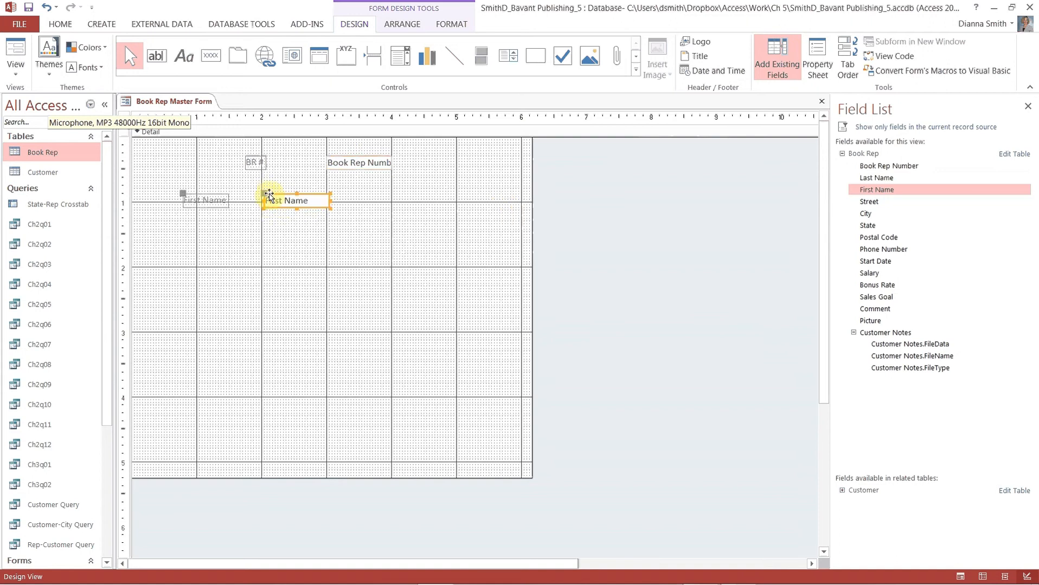
pyautogui.press('Up')
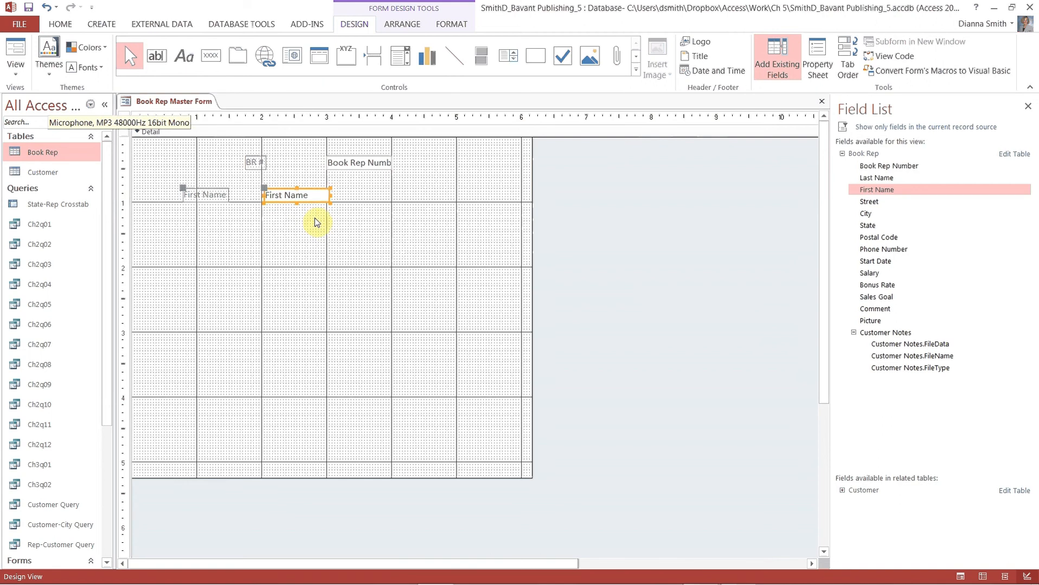
pyautogui.press('Up')
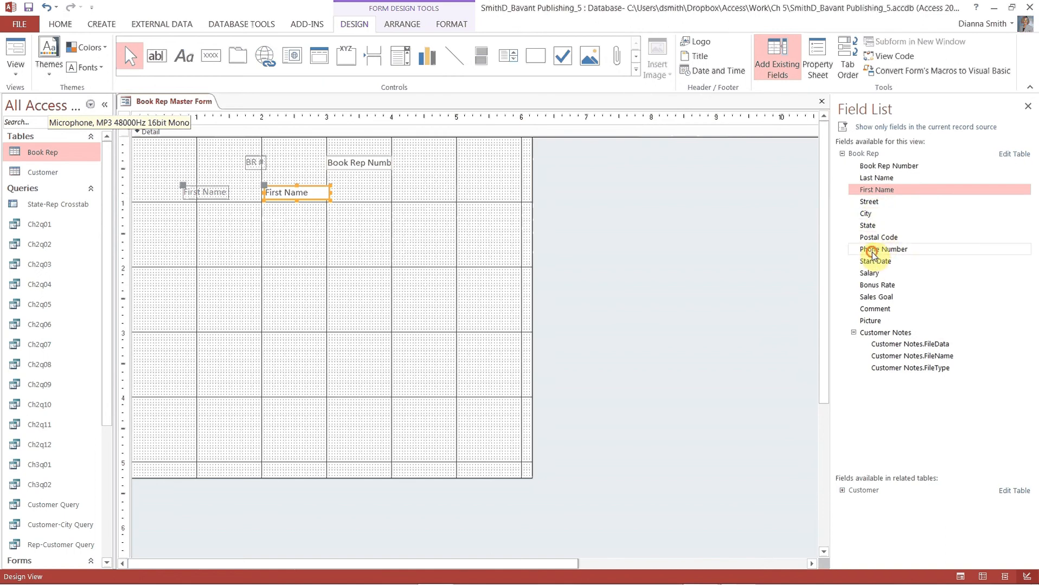
# - Add the Phone Number field at the 2-inch mark, about 1.6 inches down, and the Last Name field between First Name and Phone Number
pyautogui.moveTo(874, 252); pyautogui.dragTo(266, 265)
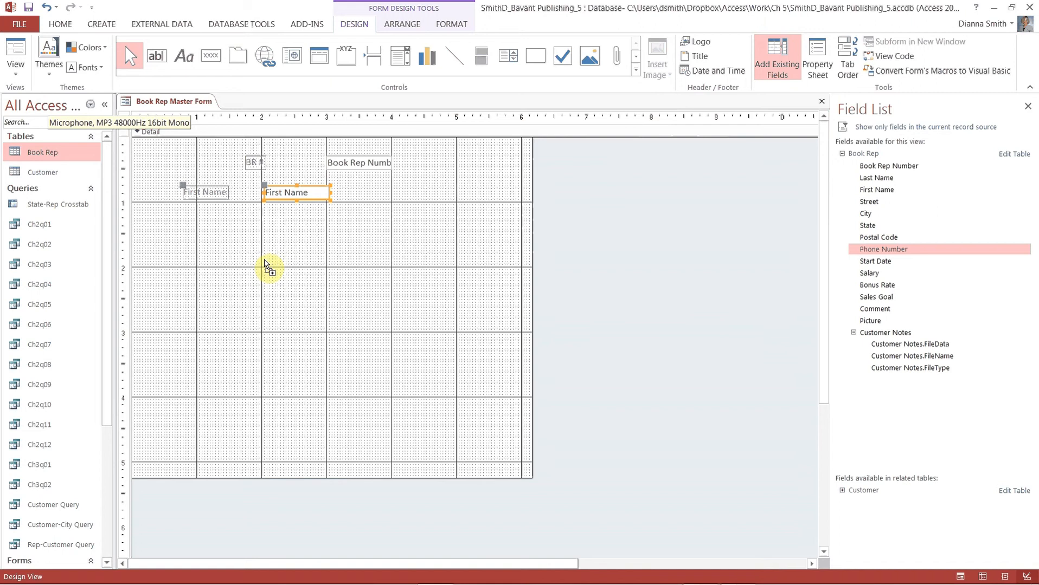
pyautogui.moveTo(265, 261); pyautogui.dragTo(261, 239)
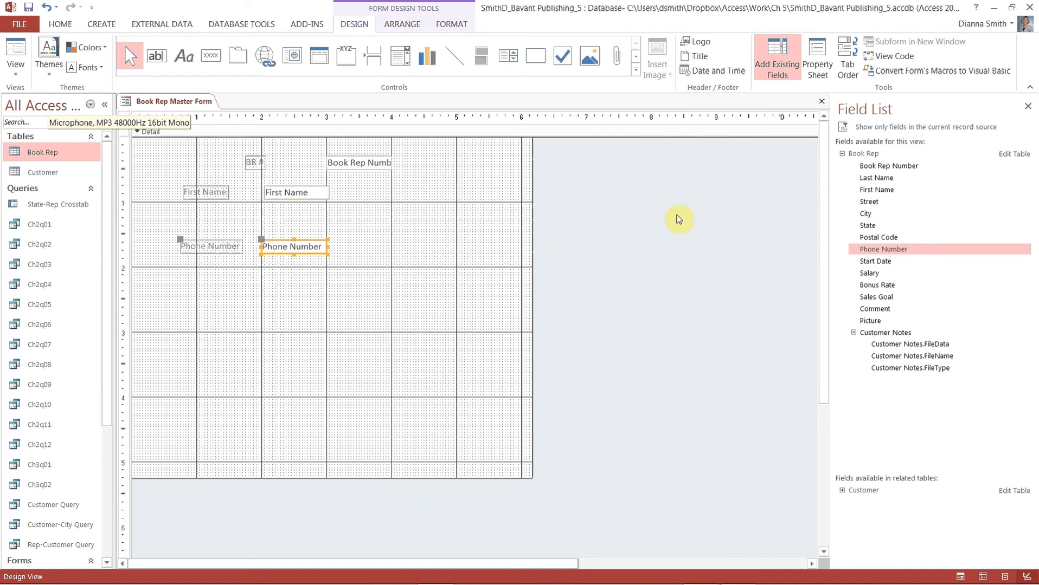
pyautogui.moveTo(876, 185); pyautogui.dragTo(260, 211)
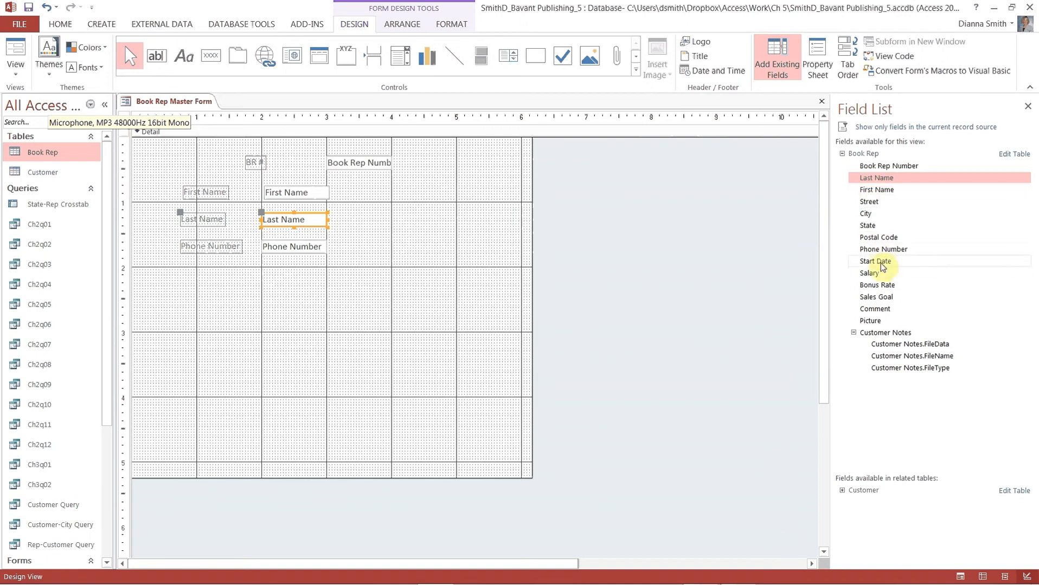
# - Add the Salary and Bonus Rate fields at about 4.7 inches across, level with First Name and Last Name
pyautogui.moveTo(873, 275); pyautogui.dragTo(435, 189)
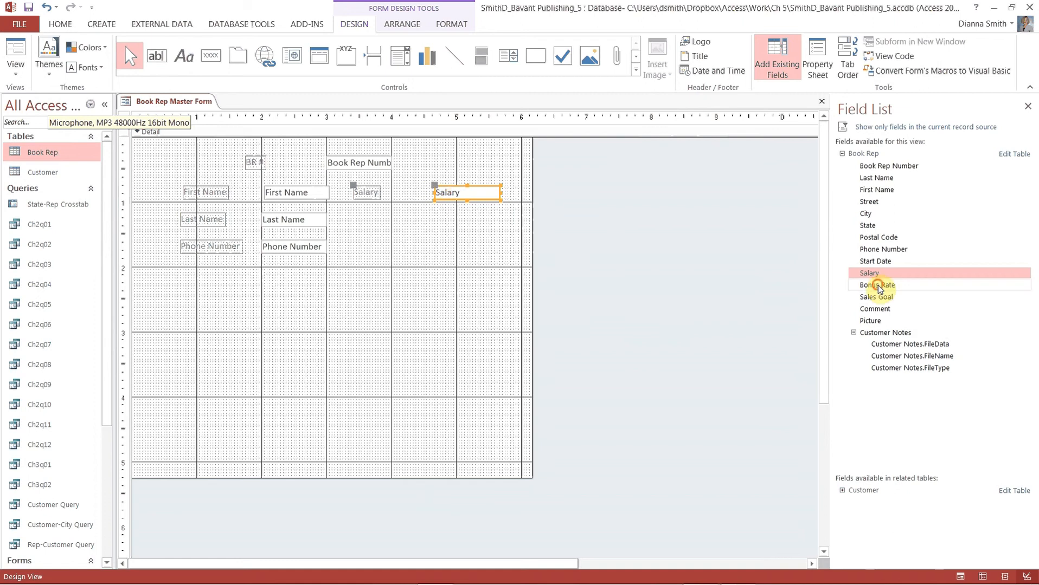
pyautogui.moveTo(878, 286); pyautogui.dragTo(436, 223)
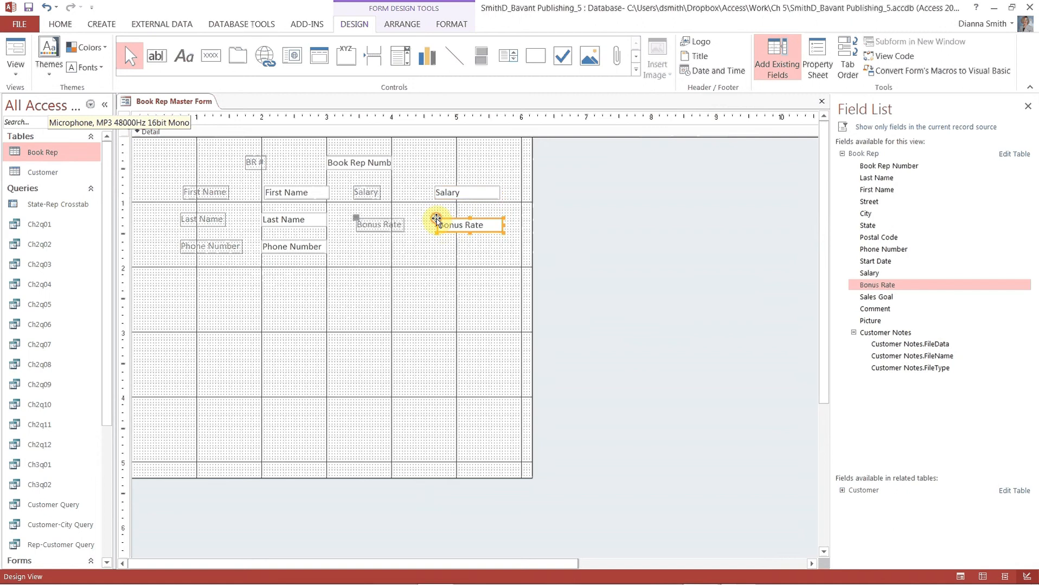
pyautogui.press('Up')
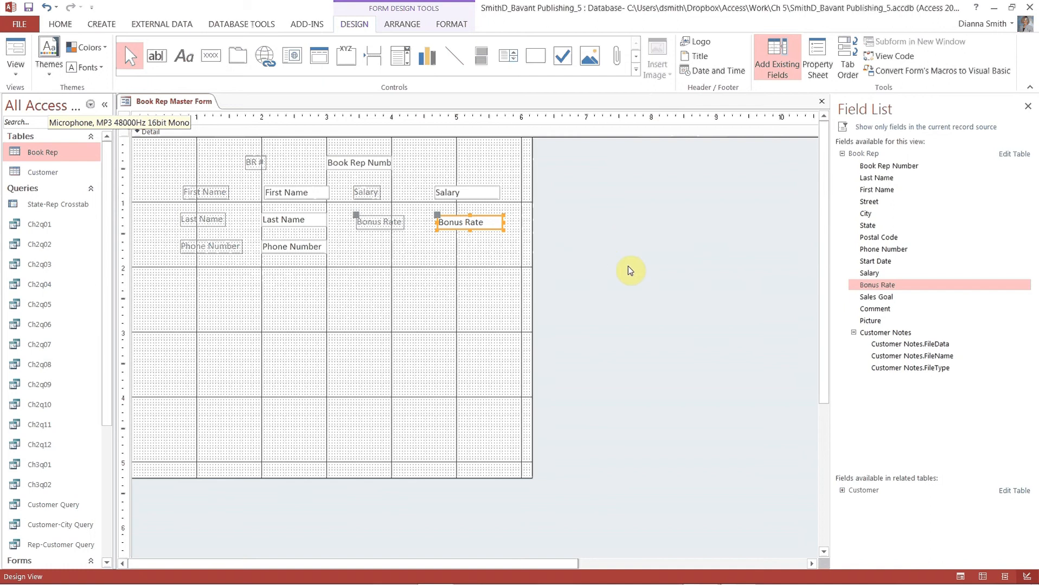
# - Place the Sales Goal check box about 4 inches across and 2 inches down, and add Start Date above it, level with Phone Number
pyautogui.moveTo(866, 297); pyautogui.dragTo(440, 255)
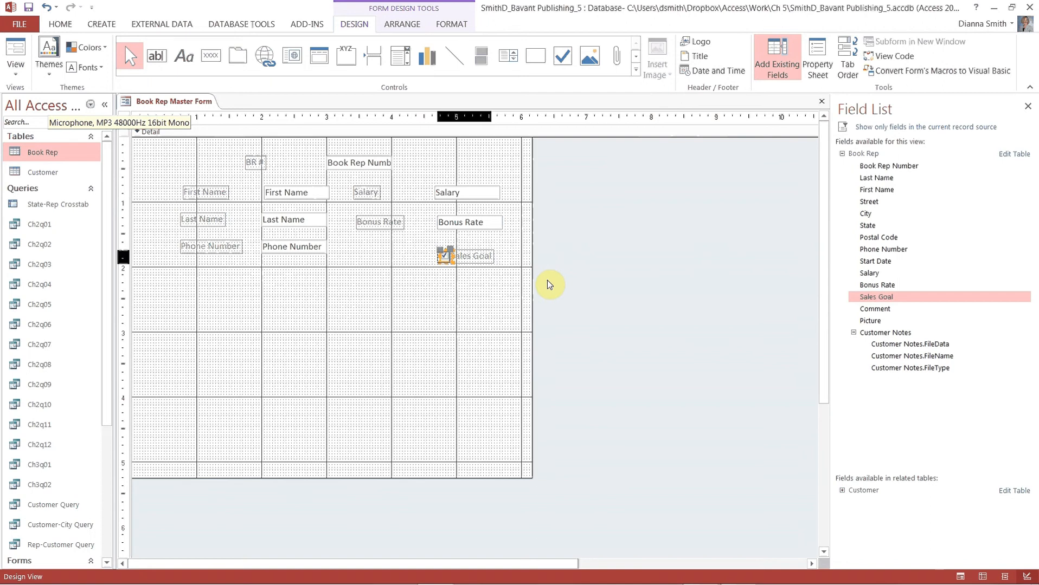
pyautogui.press('Left')
pyautogui.press('Left')
pyautogui.press('Left')
pyautogui.press('Left')
pyautogui.press('Left')
pyautogui.press('Left')
pyautogui.press('Left')
pyautogui.press('Left')
pyautogui.press('Right')
pyautogui.press('Right')
pyautogui.press('Right')
pyautogui.press('Right')
pyautogui.press('Right')
pyautogui.press('Right')
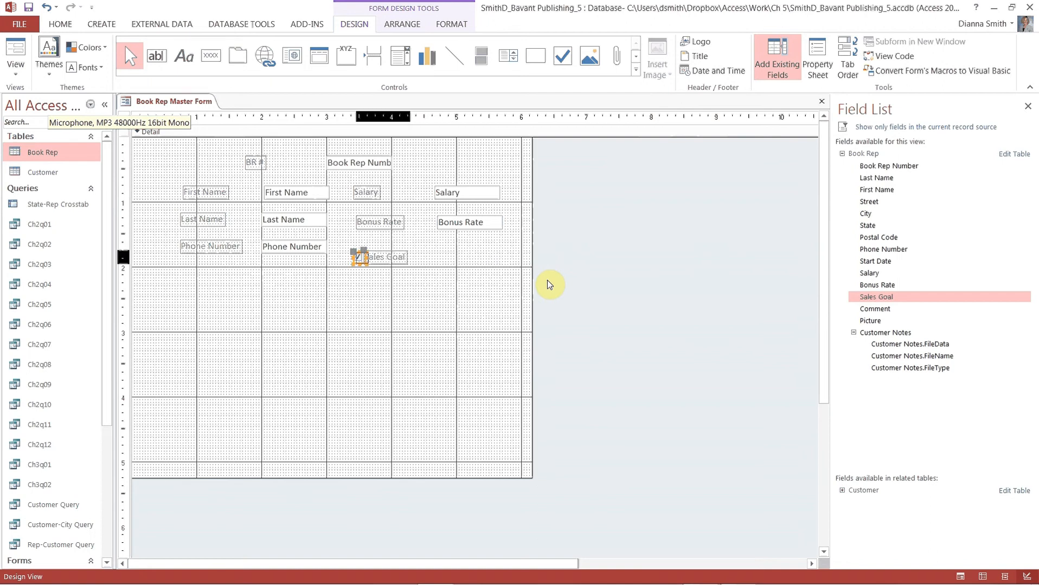
pyautogui.press('Right')
pyautogui.press('Right')
pyautogui.press('Right')
pyautogui.press('Right')
pyautogui.press('Right')
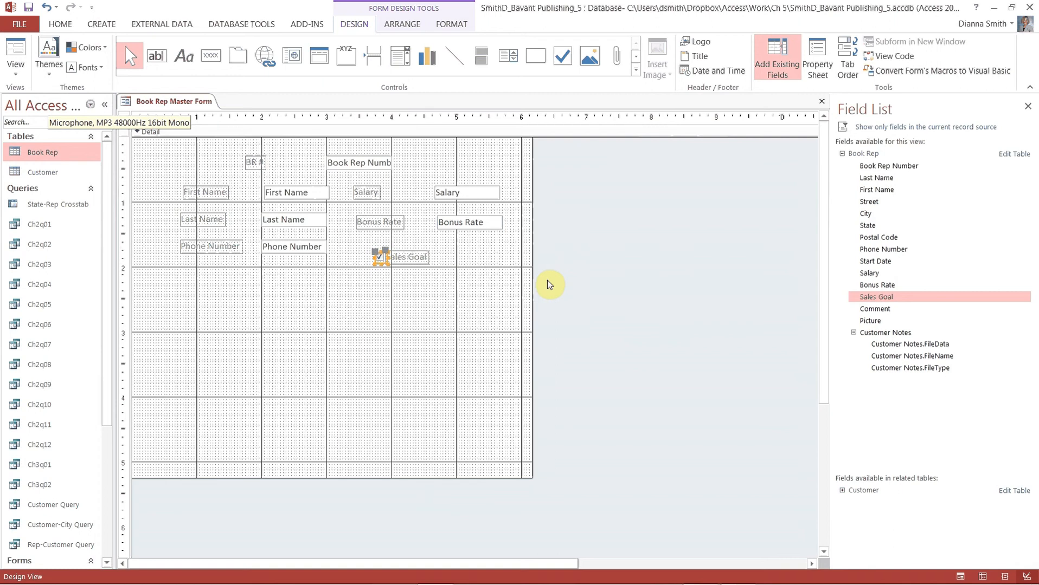
pyautogui.press('Right')
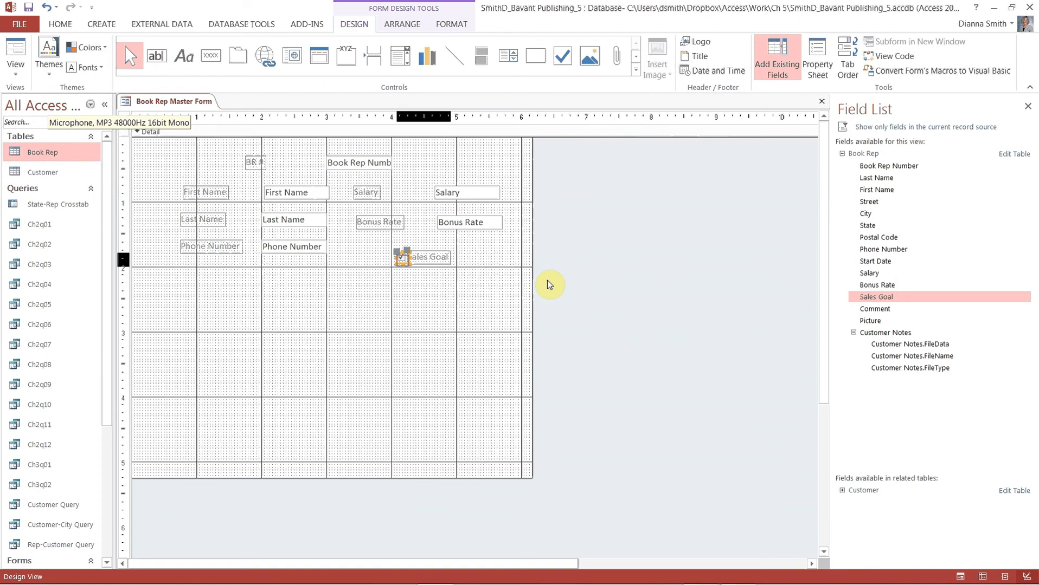
pyautogui.press('Down')
pyautogui.press('Down')
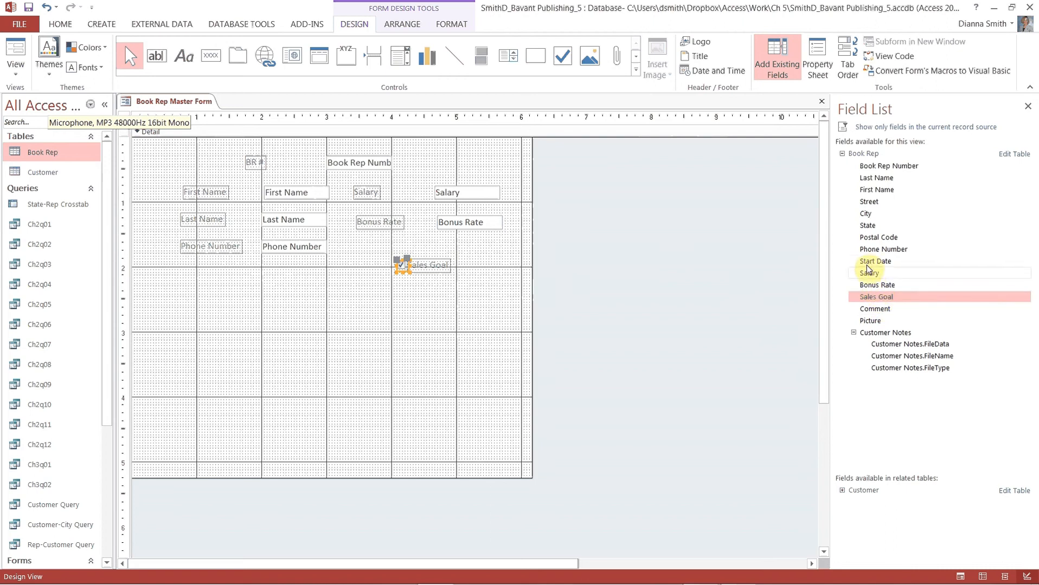
pyautogui.moveTo(867, 262); pyautogui.dragTo(440, 243)
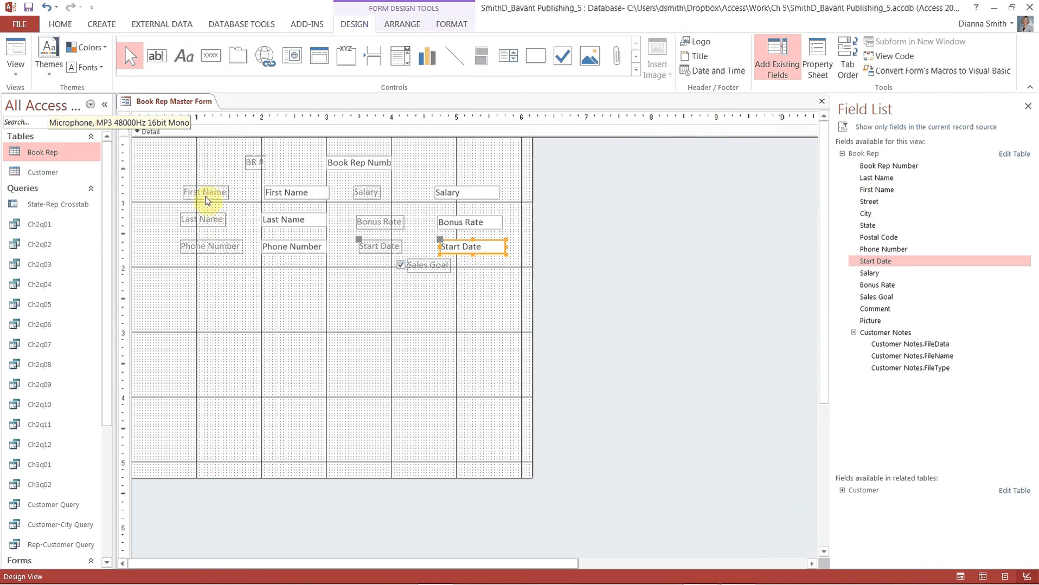
pyautogui.click(291, 196)
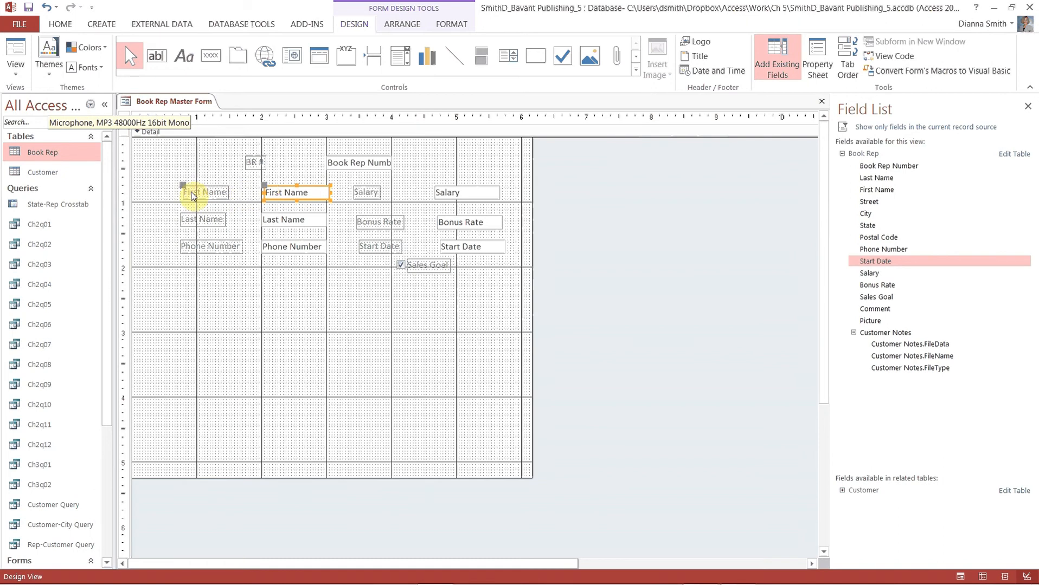
pyautogui.click(269, 365)
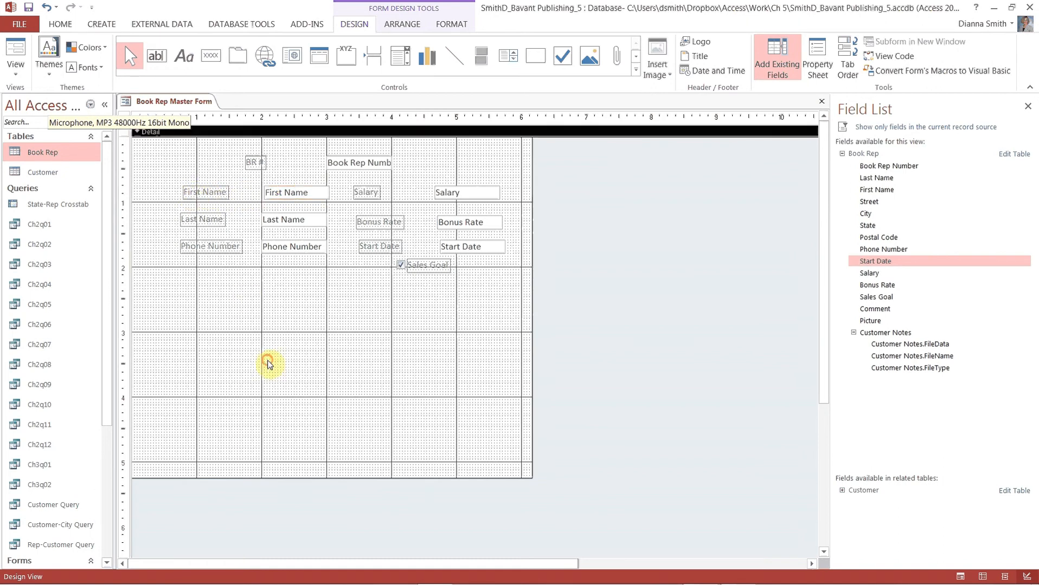
pyautogui.click(198, 196)
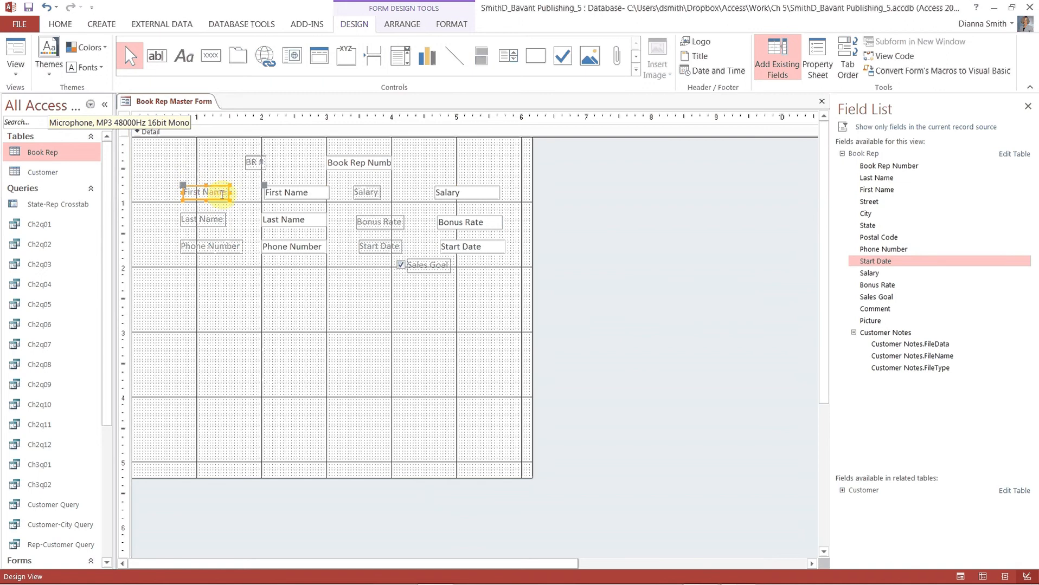
pyautogui.click(282, 366)
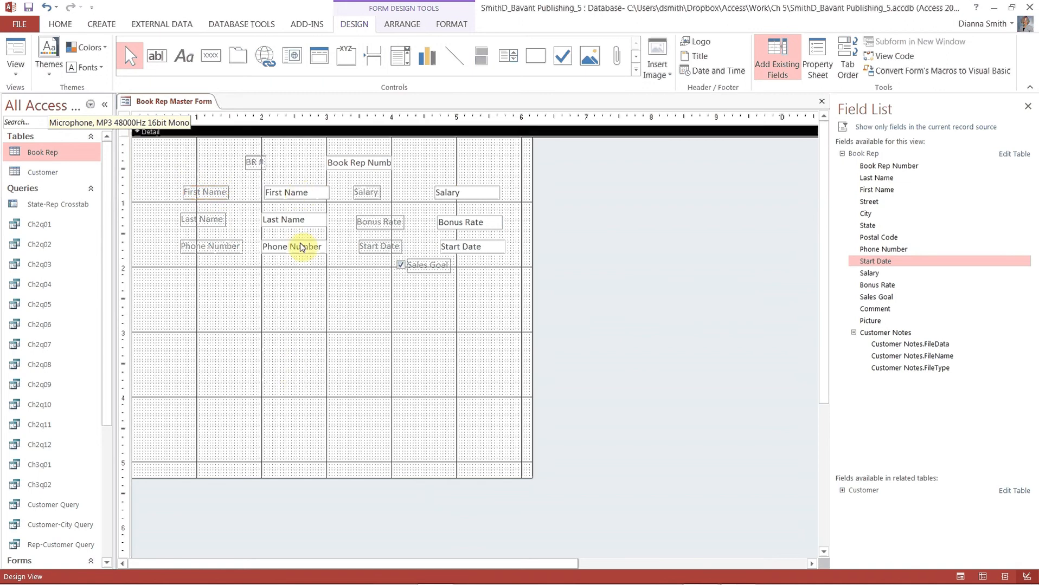
# - Left-align the First Name, Last Name and Phone Number text boxes with one another
pyautogui.click(293, 193)
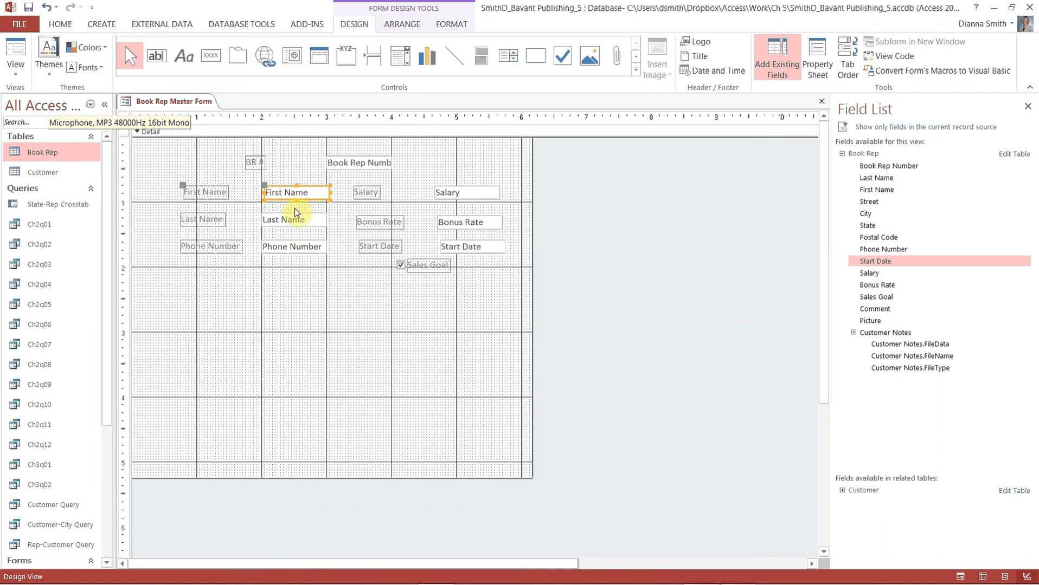
pyautogui.keyDown('shift'); pyautogui.click(297, 223); pyautogui.keyUp('shift')
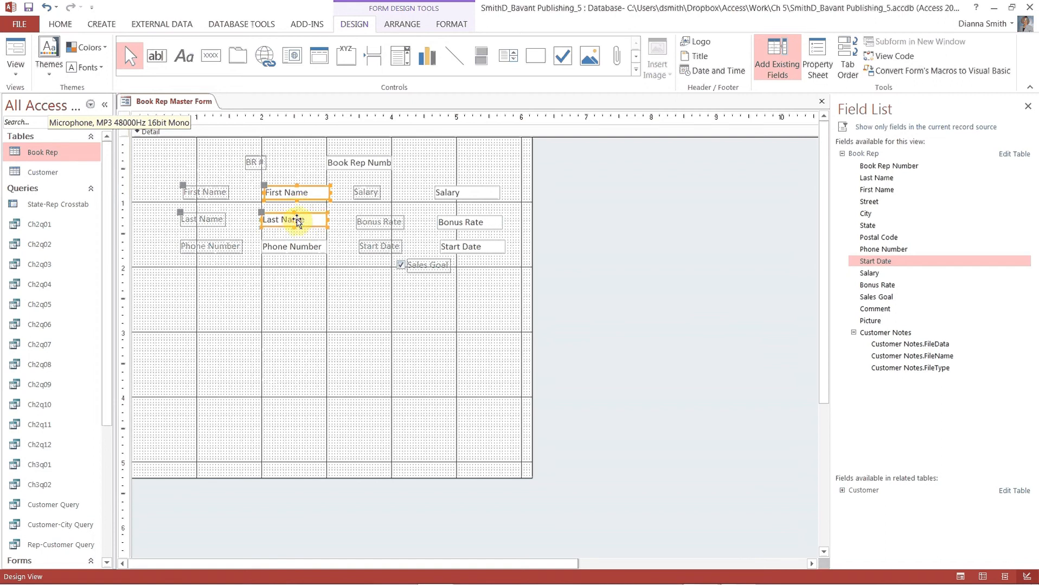
pyautogui.keyDown('shift'); pyautogui.click(293, 248); pyautogui.keyUp('shift')
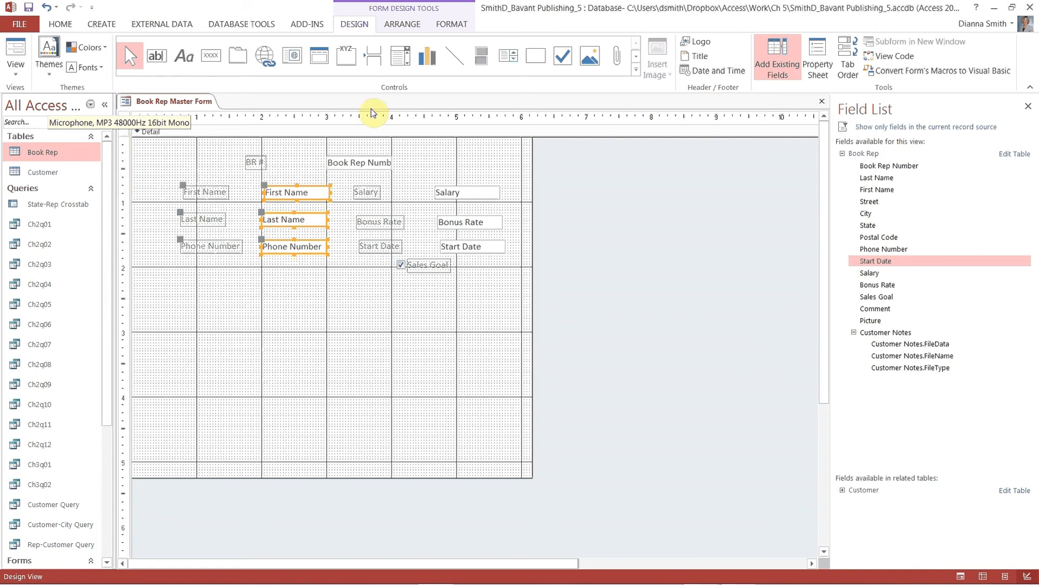
pyautogui.click(405, 25)
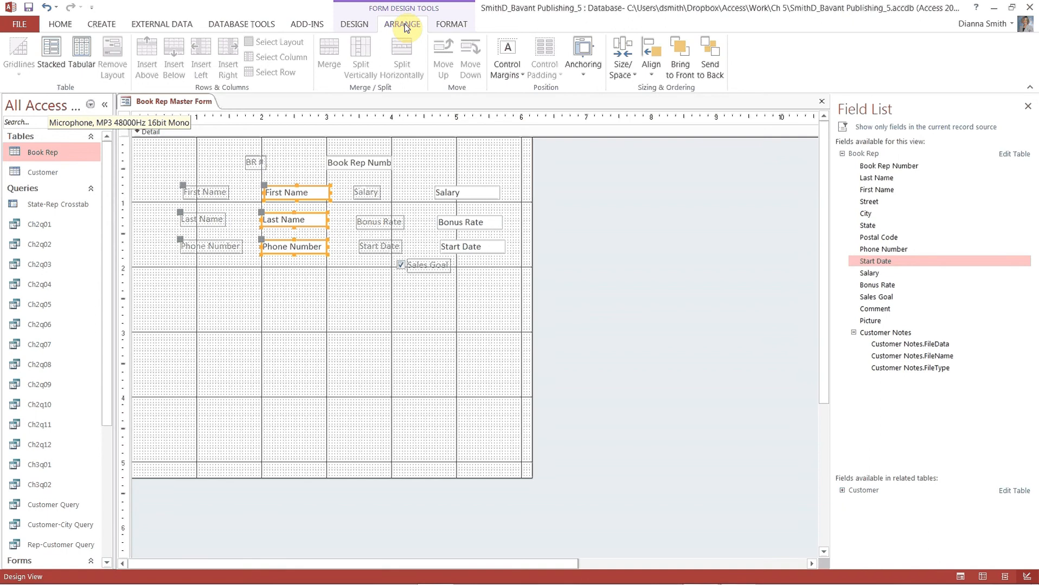
pyautogui.click(654, 76)
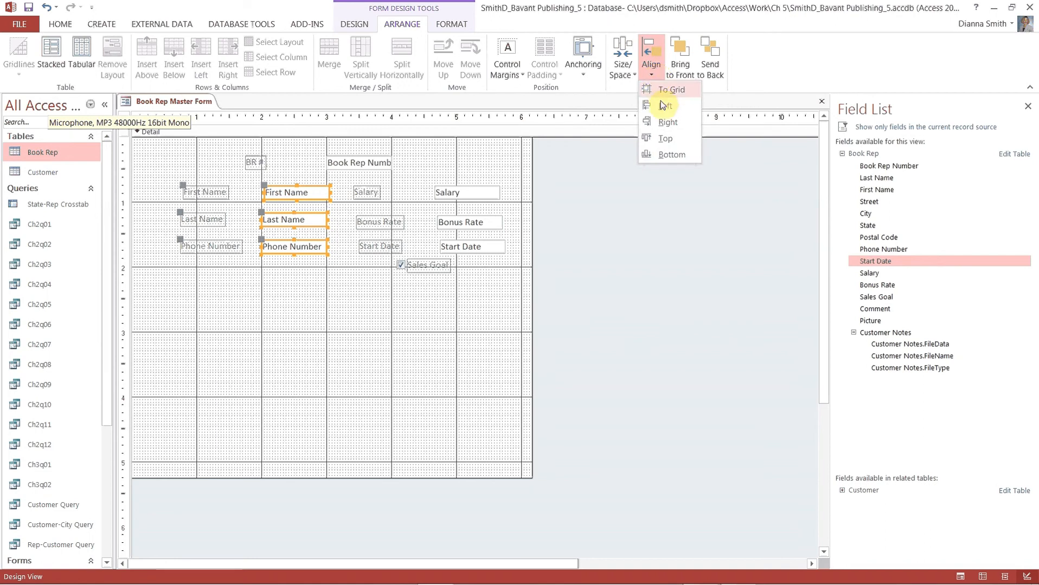
pyautogui.click(665, 107)
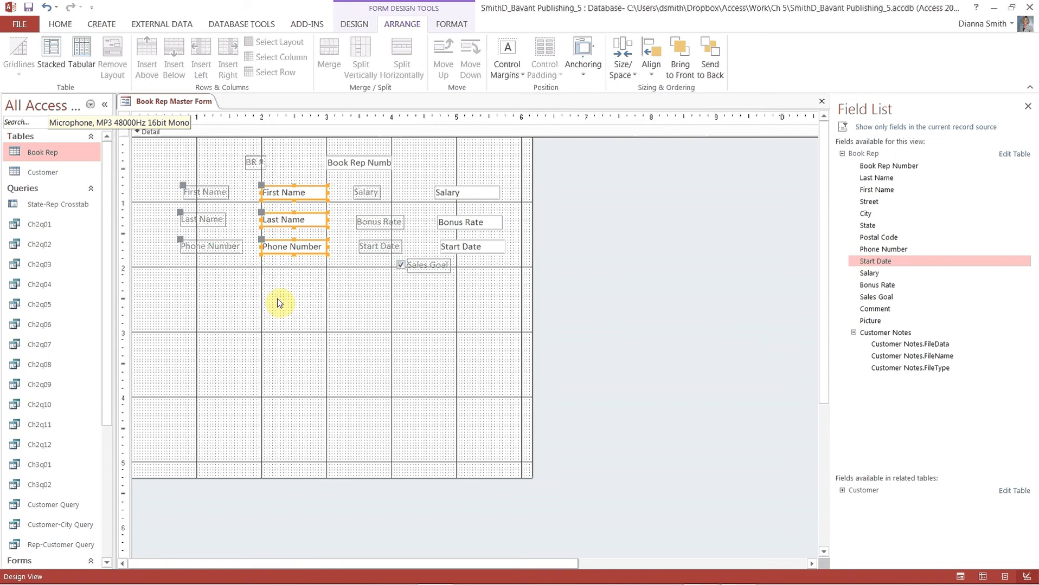
# - Left-align the Salary, Bonus Rate and Start Date text boxes with one another
pyautogui.click(480, 196)
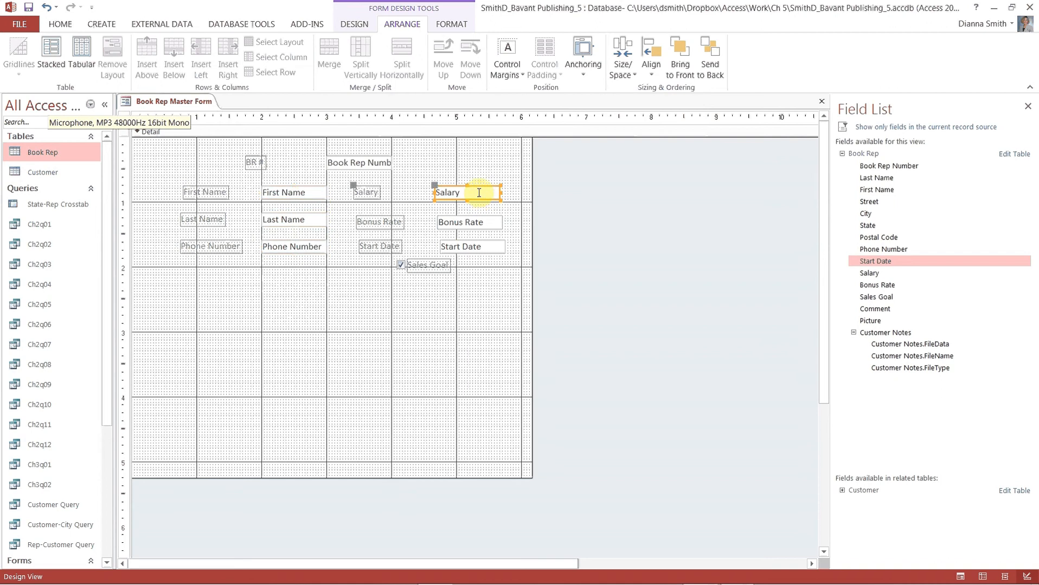
pyautogui.keyDown('shift'); pyautogui.click(475, 227); pyautogui.keyUp('shift')
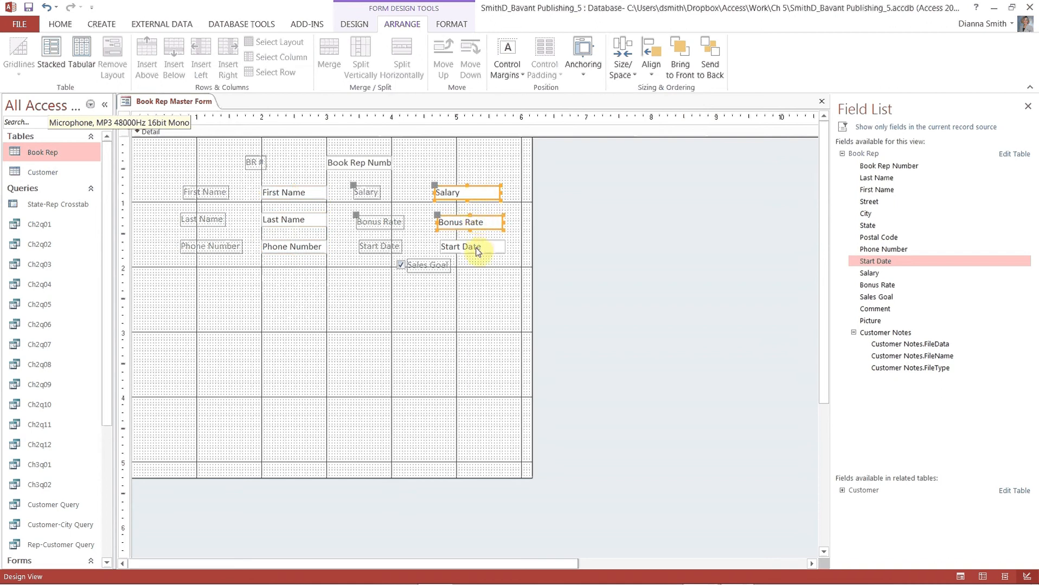
pyautogui.keyDown('shift'); pyautogui.click(477, 251); pyautogui.keyUp('shift')
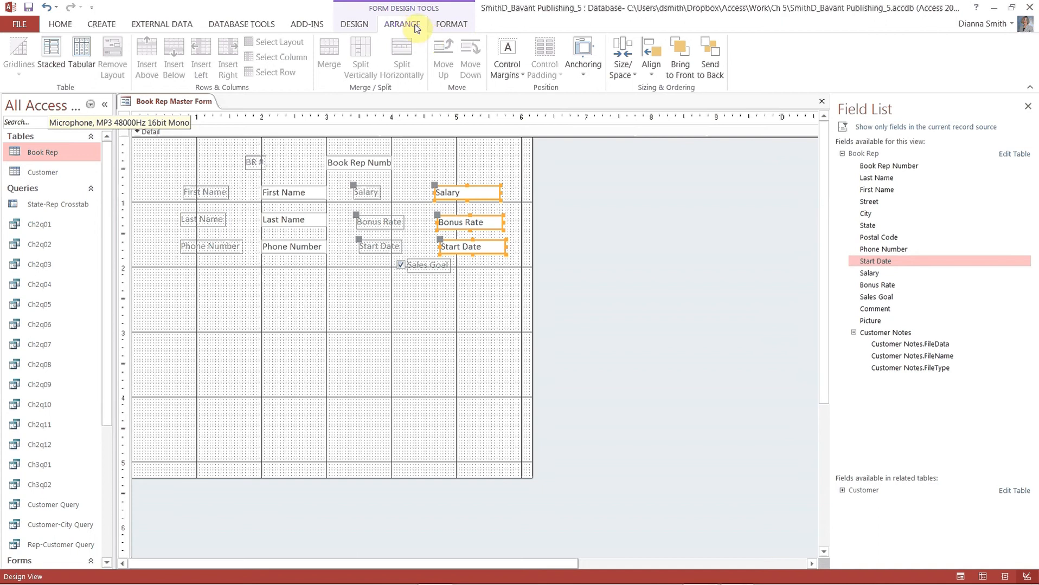
pyautogui.click(651, 79)
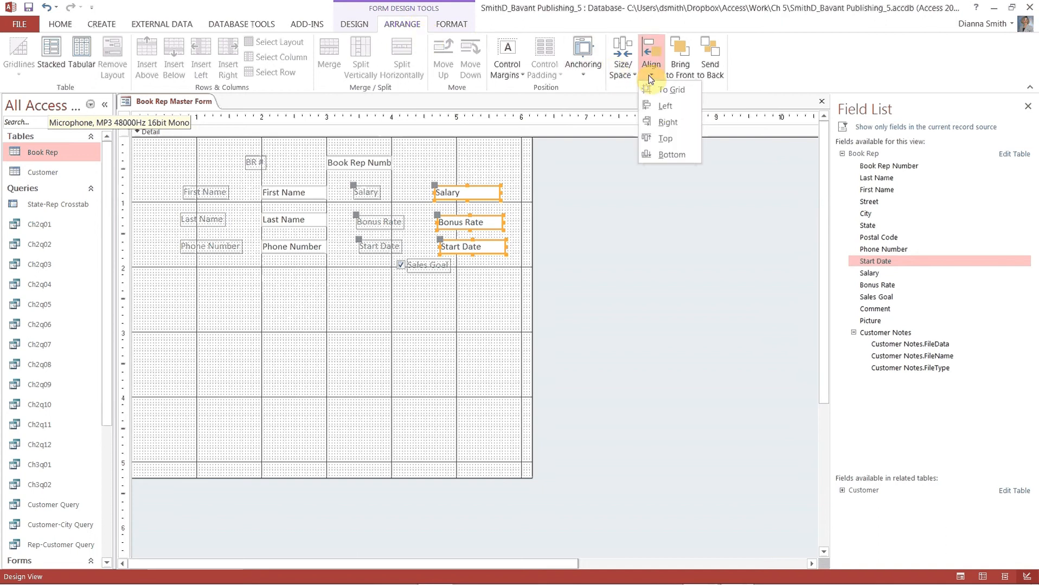
pyautogui.click(670, 108)
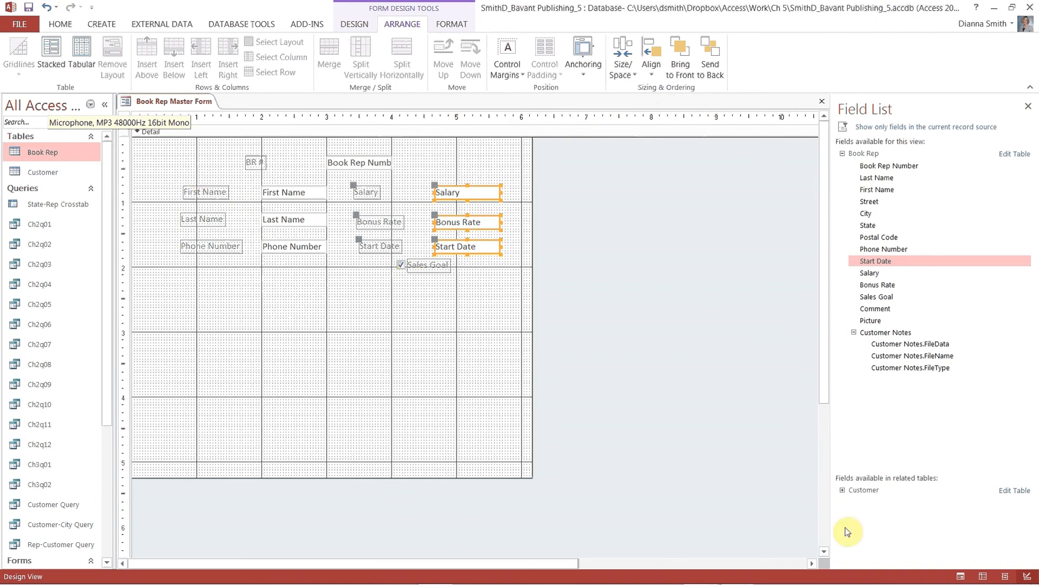
# - Close the Field List and align the First Name and Salary text boxes along their top edges
pyautogui.click(1030, 105)
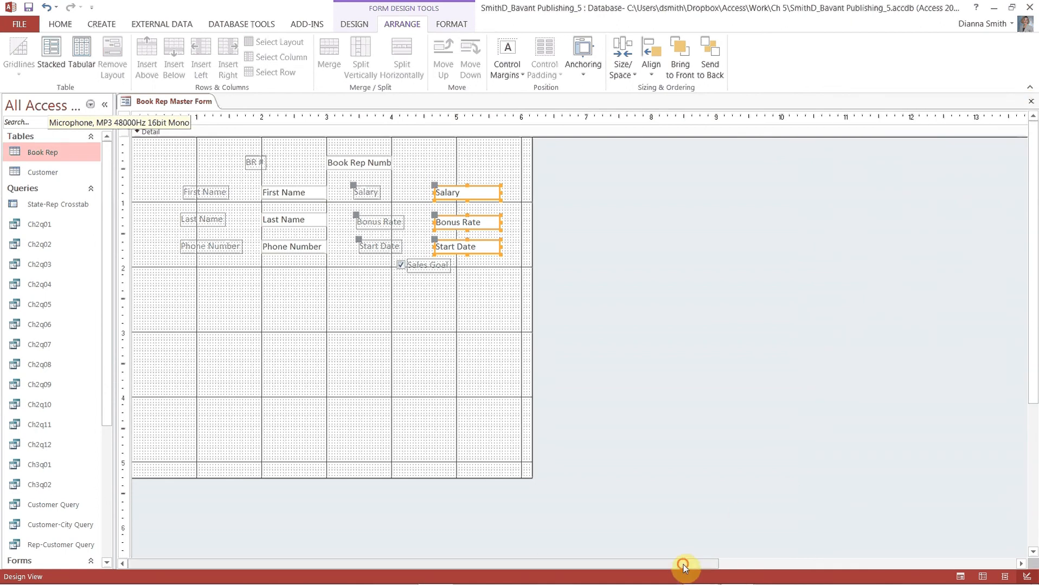
pyautogui.moveTo(386, 569)
pyautogui.click(530, 503)
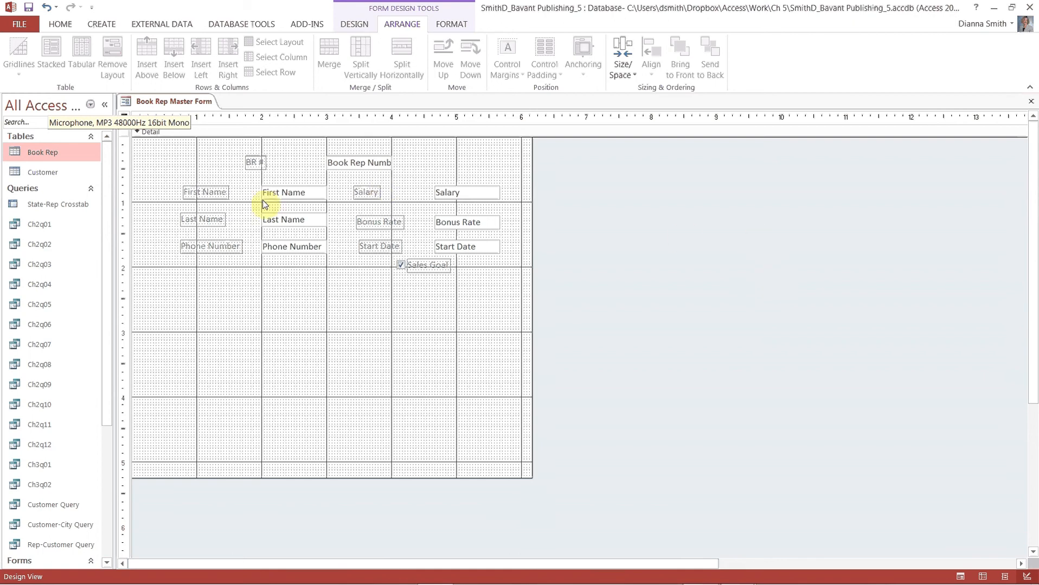
pyautogui.click(203, 192)
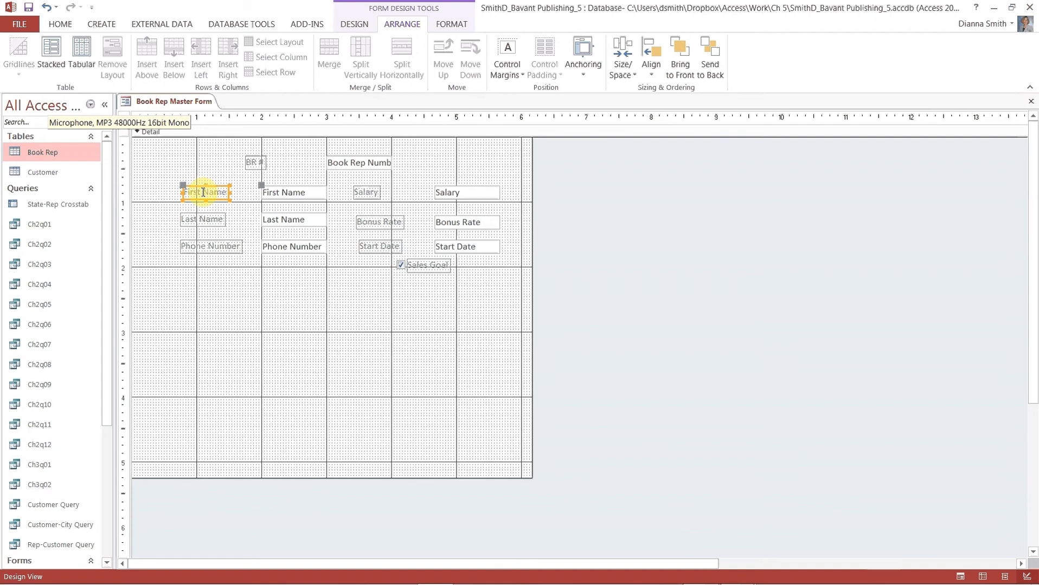
pyautogui.click(280, 191)
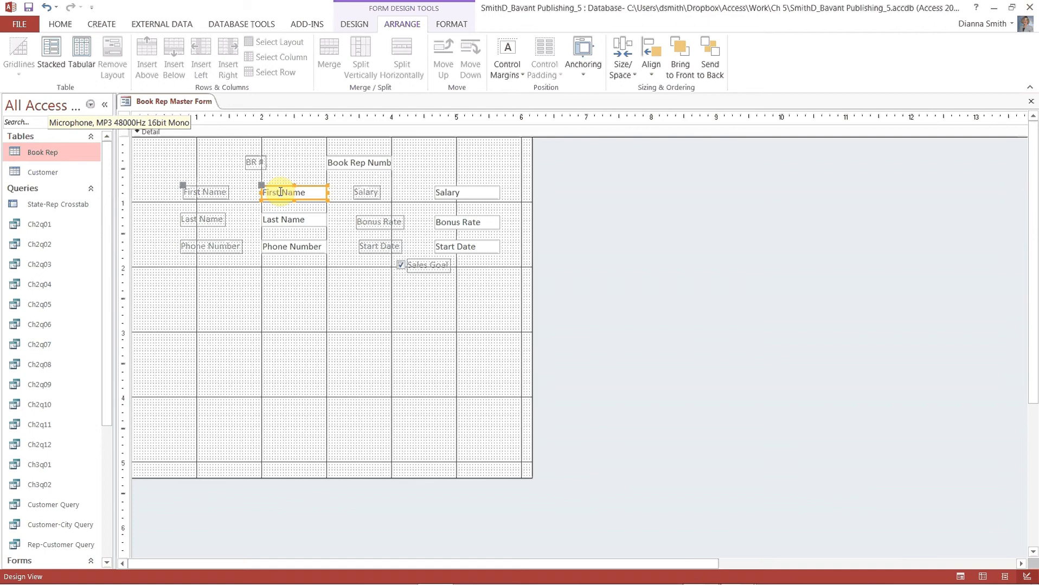
pyautogui.keyDown('shift'); pyautogui.click(458, 194); pyautogui.keyUp('shift')
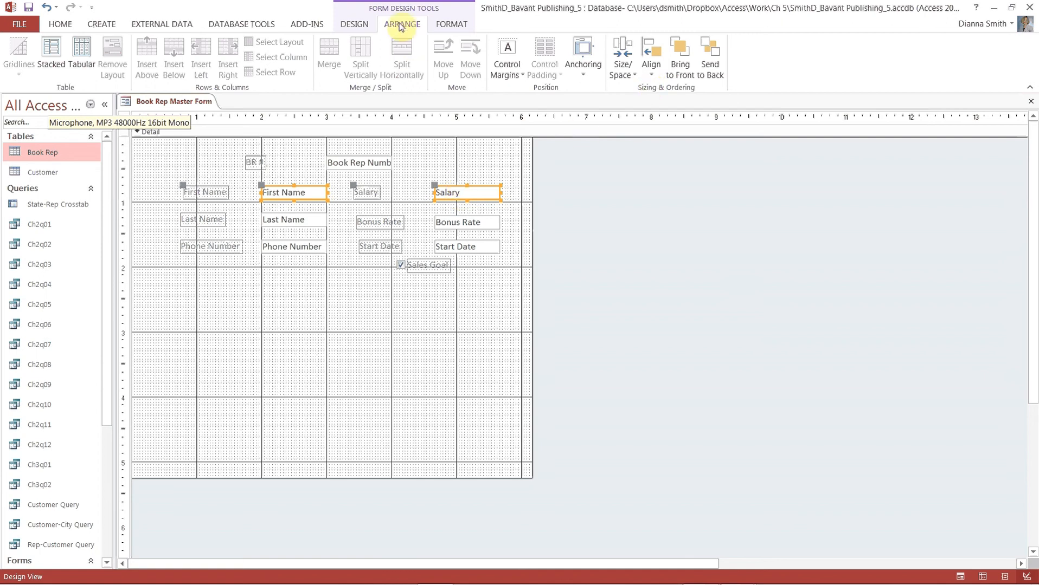
pyautogui.click(650, 76)
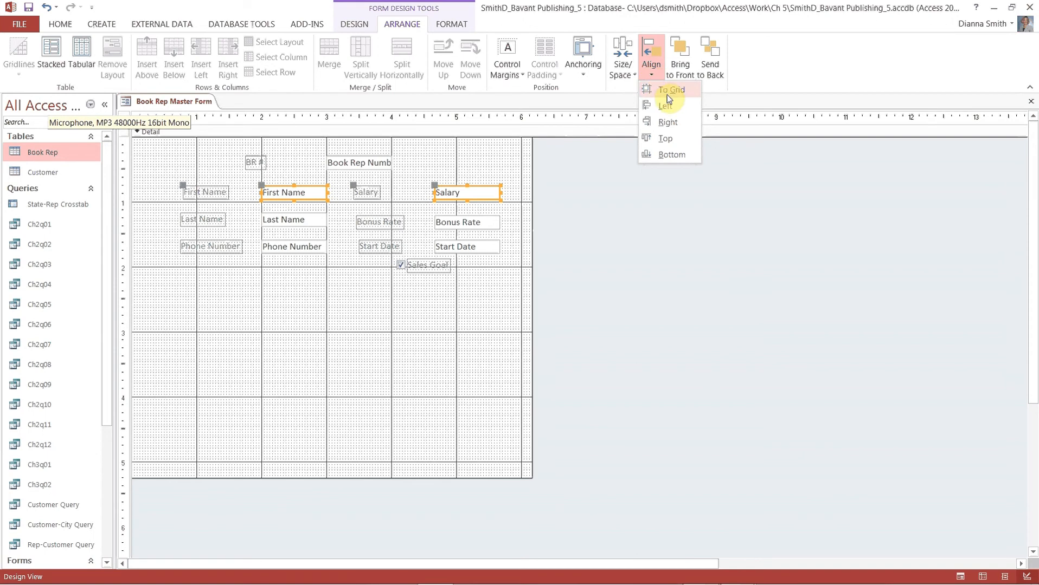
pyautogui.click(668, 139)
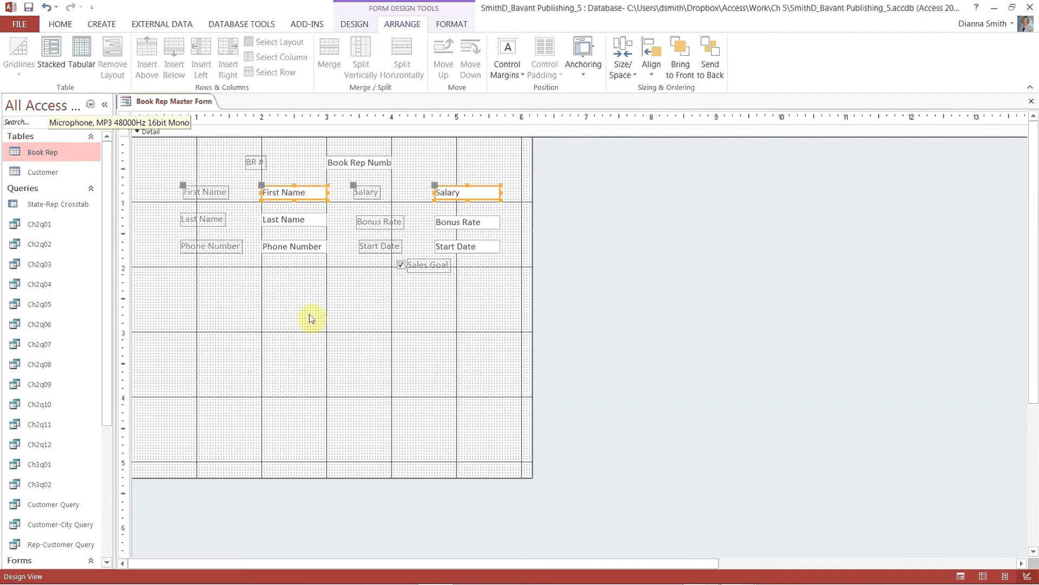
# - Align the Last Name and Bonus Rate text boxes along their top edges
pyautogui.click(296, 222)
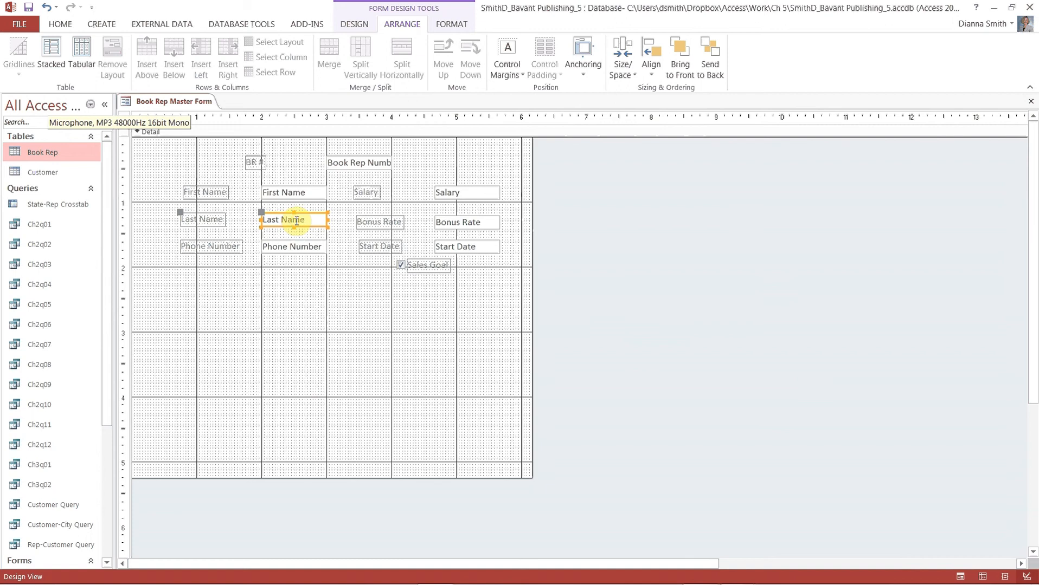
pyautogui.keyDown('shift'); pyautogui.click(443, 226); pyautogui.keyUp('shift')
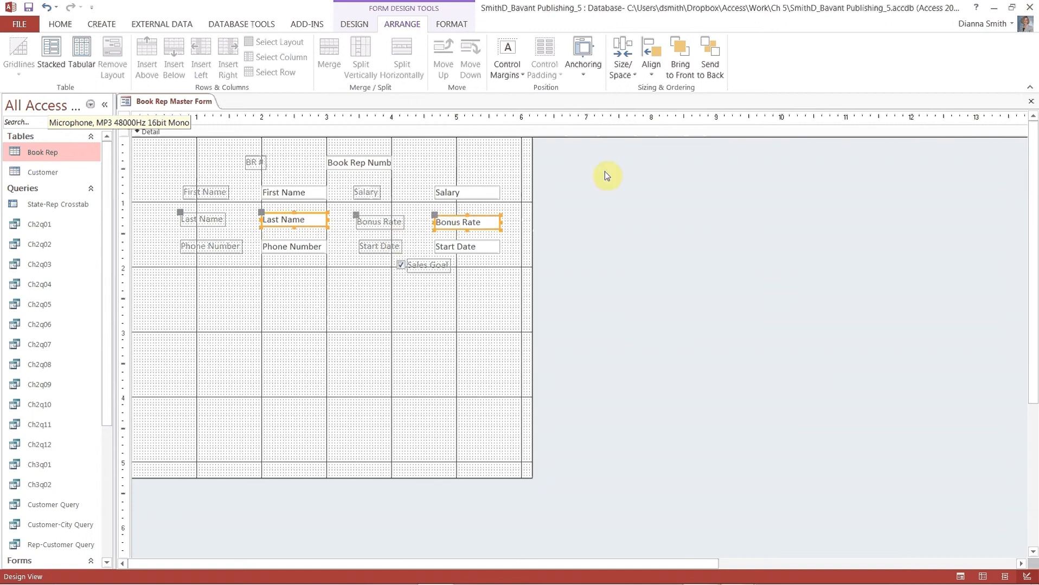
pyautogui.click(650, 73)
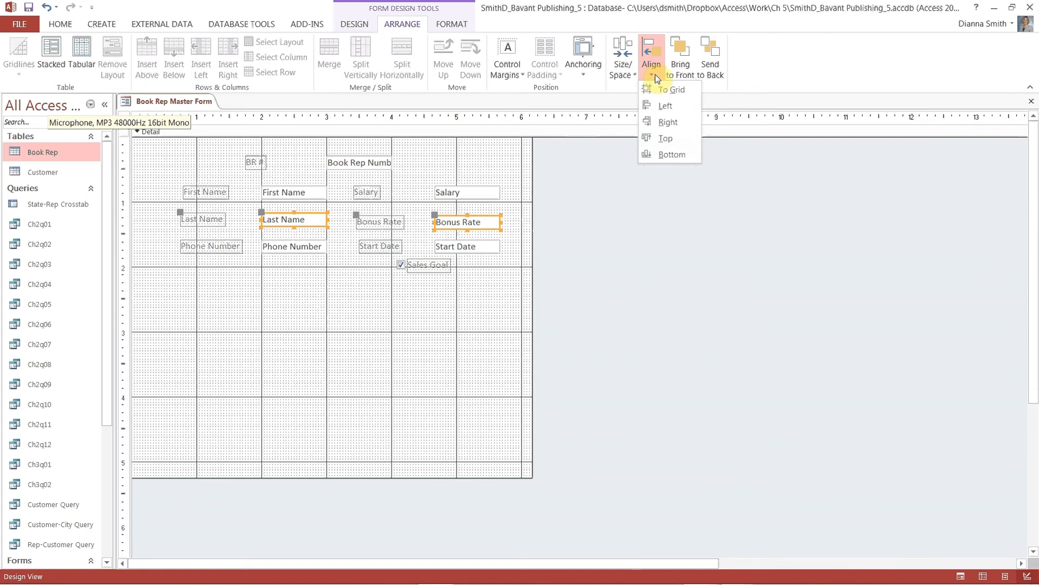
pyautogui.click(667, 140)
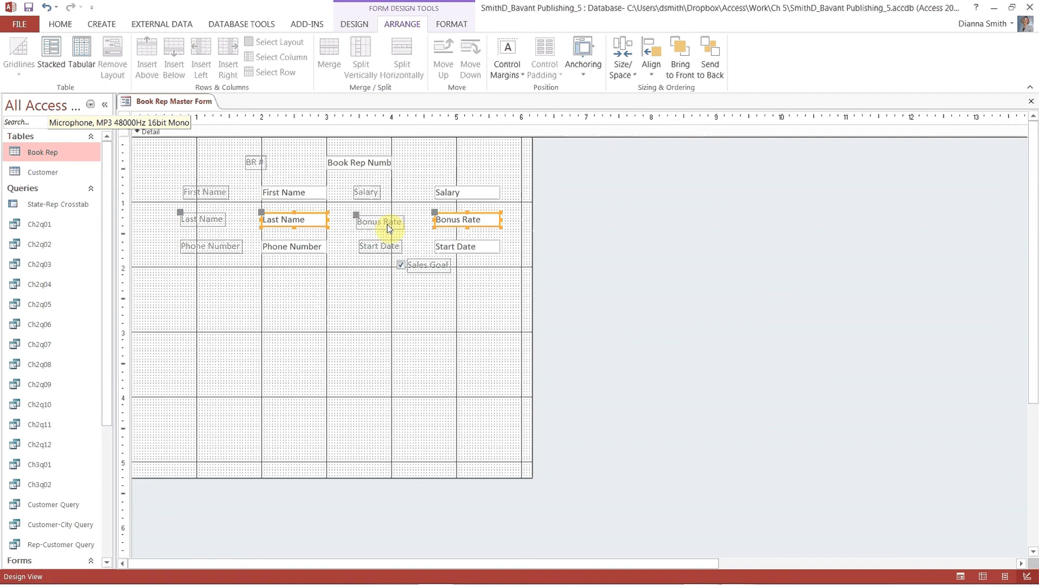
# - Align the Phone Number and Start Date text boxes along their top edges and clear the selection
pyautogui.click(283, 252)
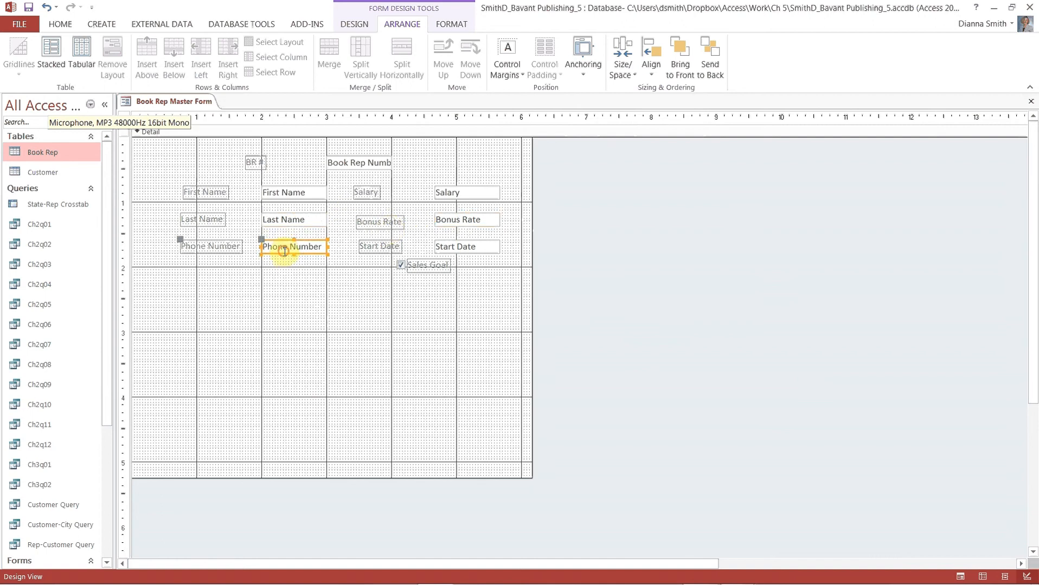
pyautogui.keyDown('shift'); pyautogui.click(467, 247); pyautogui.keyUp('shift')
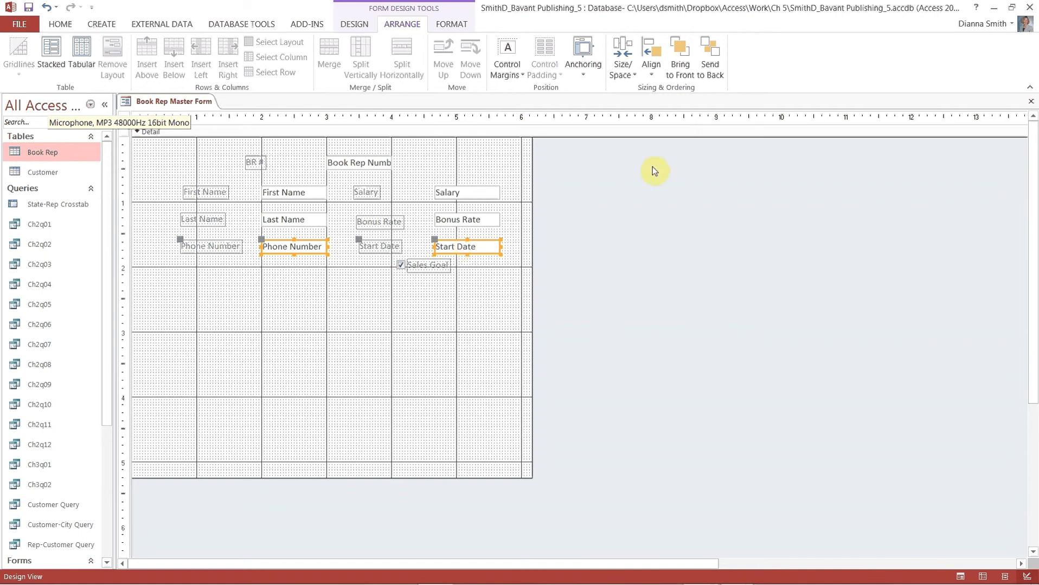
pyautogui.click(650, 80)
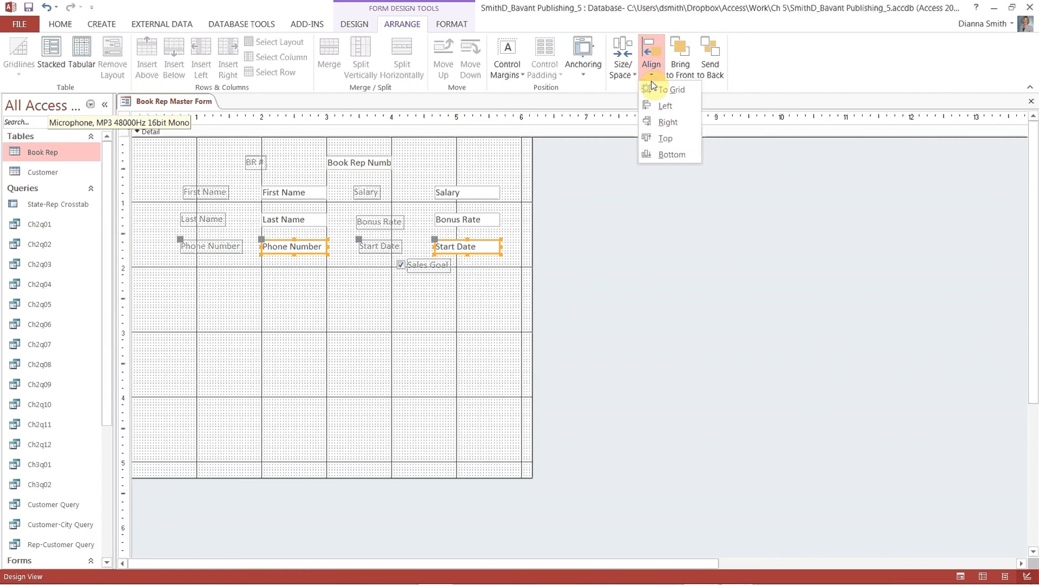
pyautogui.click(666, 140)
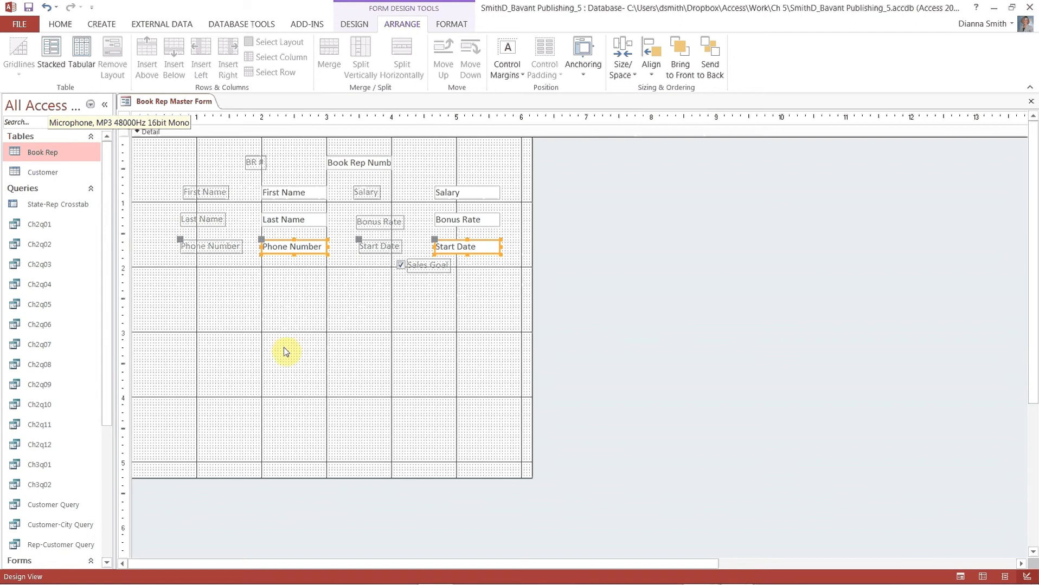
pyautogui.click(316, 383)
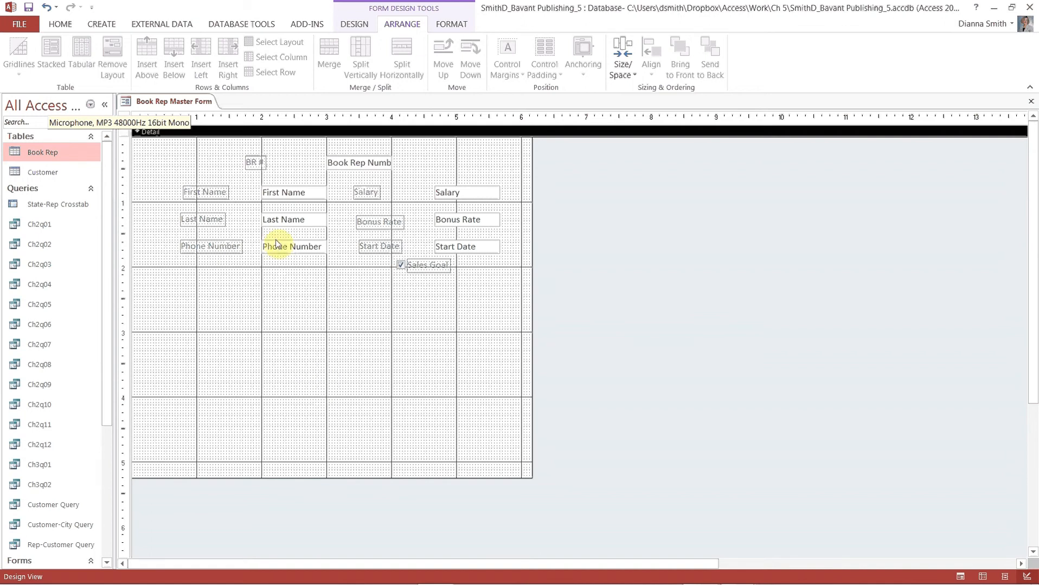
# - Apply equal vertical spacing to the First Name, Last Name, Phone Number, Salary, Bonus Rate and Start Date text boxes
pyautogui.click(304, 189)
pyautogui.keyDown('shift'); pyautogui.click(301, 220); pyautogui.keyUp('shift')
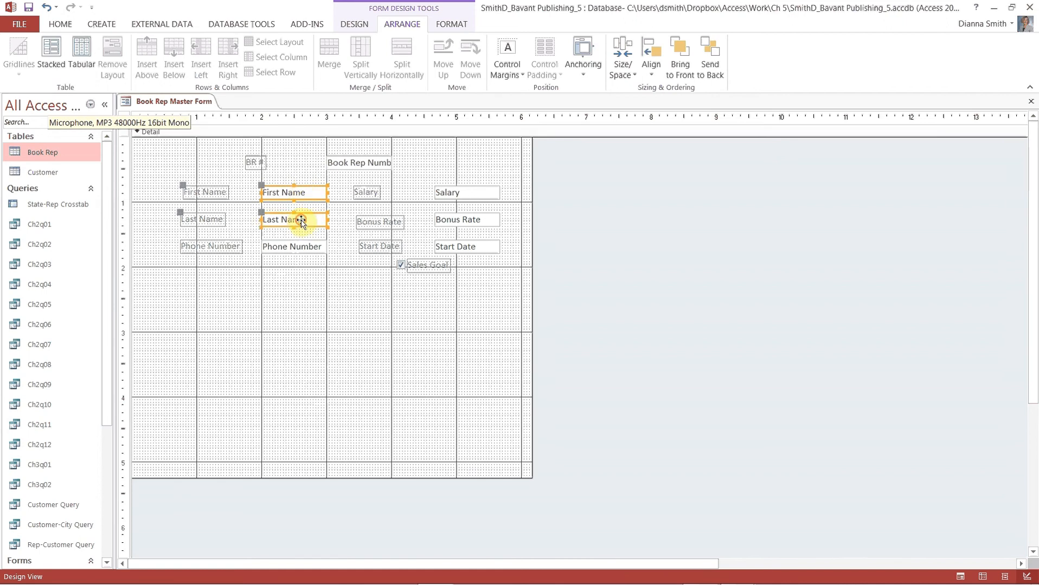
pyautogui.keyDown('shift'); pyautogui.click(302, 245); pyautogui.keyUp('shift')
pyautogui.keyDown('shift'); pyautogui.click(444, 194); pyautogui.keyUp('shift')
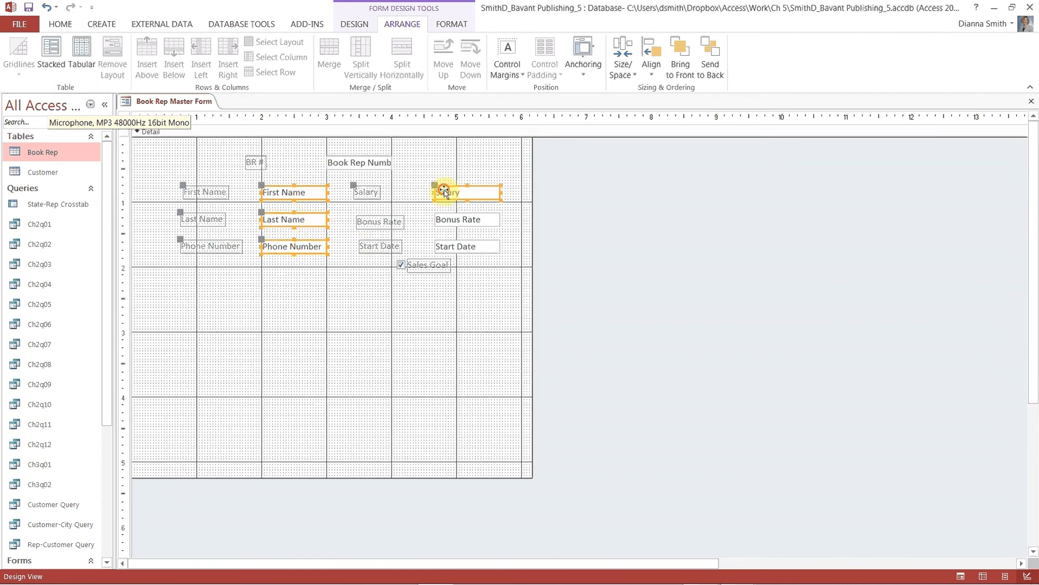
pyautogui.keyDown('shift'); pyautogui.click(445, 220); pyautogui.keyUp('shift')
pyautogui.keyDown('shift'); pyautogui.click(458, 249); pyautogui.keyUp('shift')
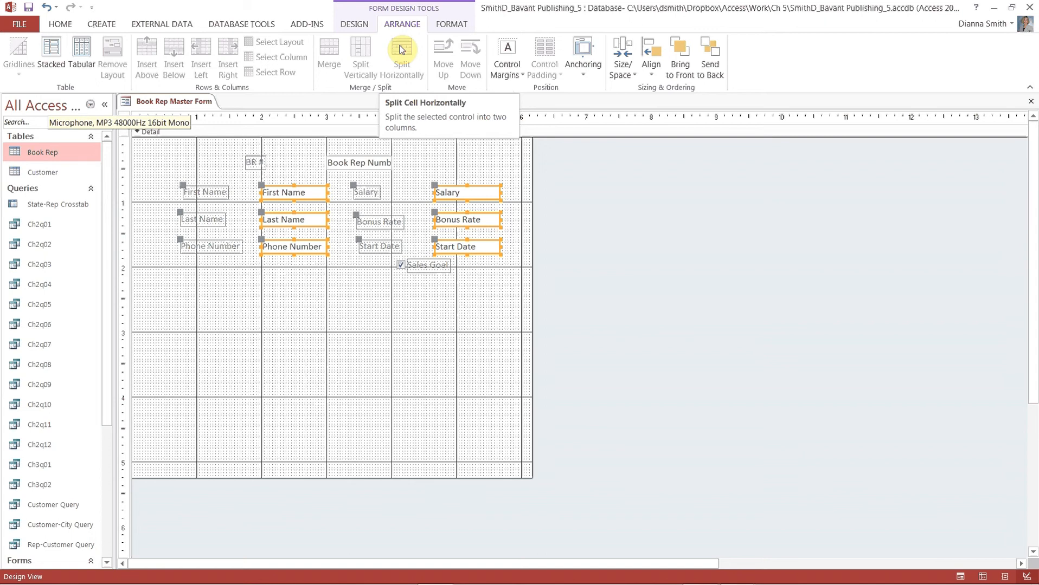
pyautogui.click(633, 76)
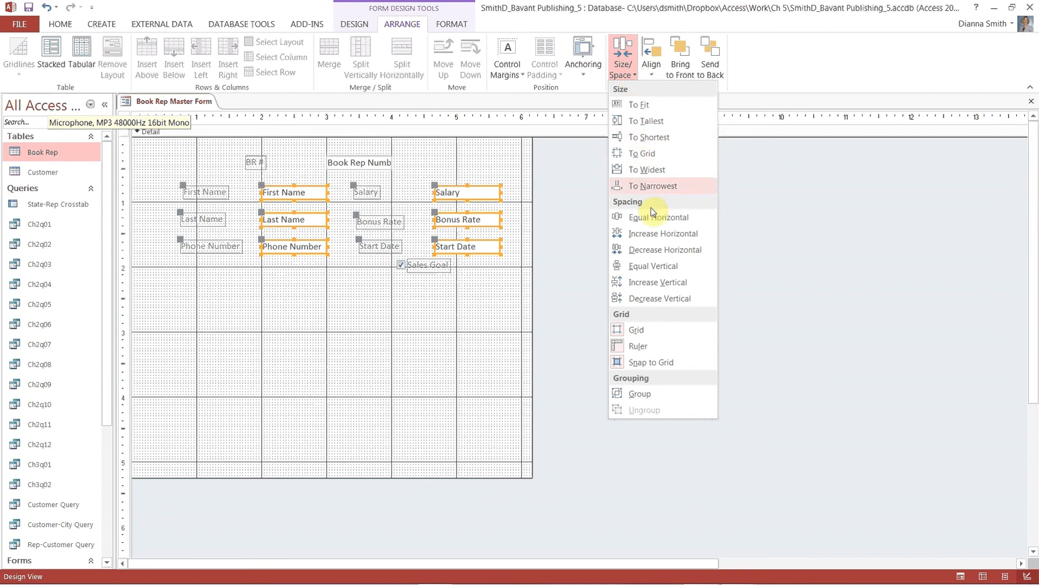
pyautogui.click(654, 268)
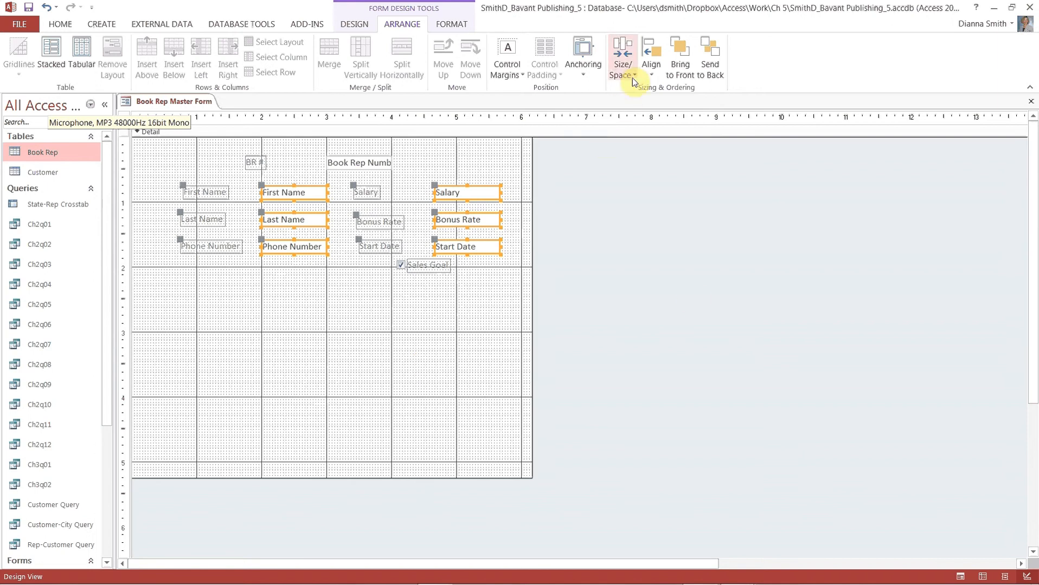
# - Display the Field List and place the Comment field beyond the Salary text box, at about the 6.4-inch horizontal ruler mark
pyautogui.click(355, 25)
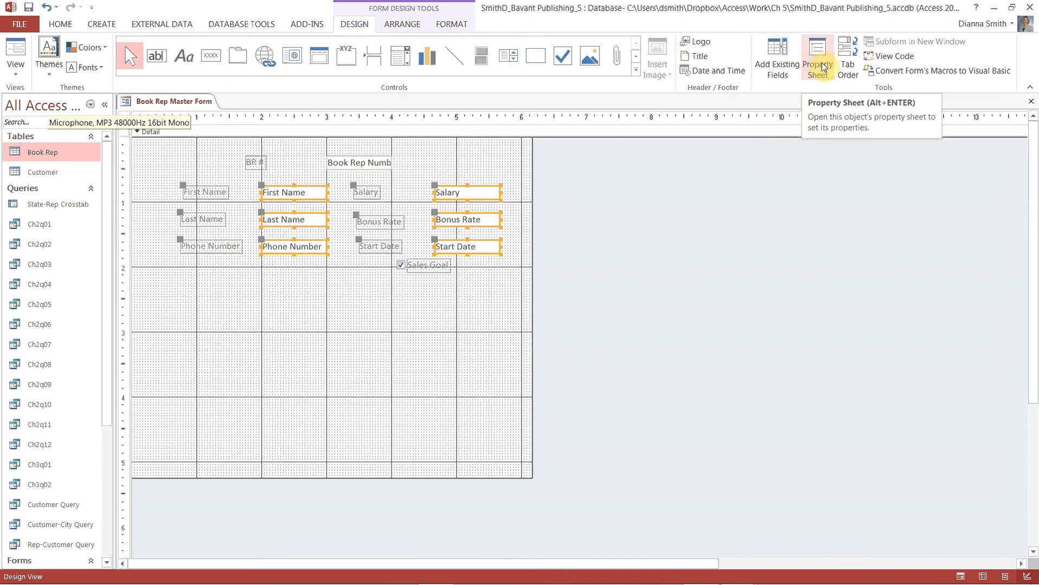
pyautogui.click(794, 69)
pyautogui.click(921, 261)
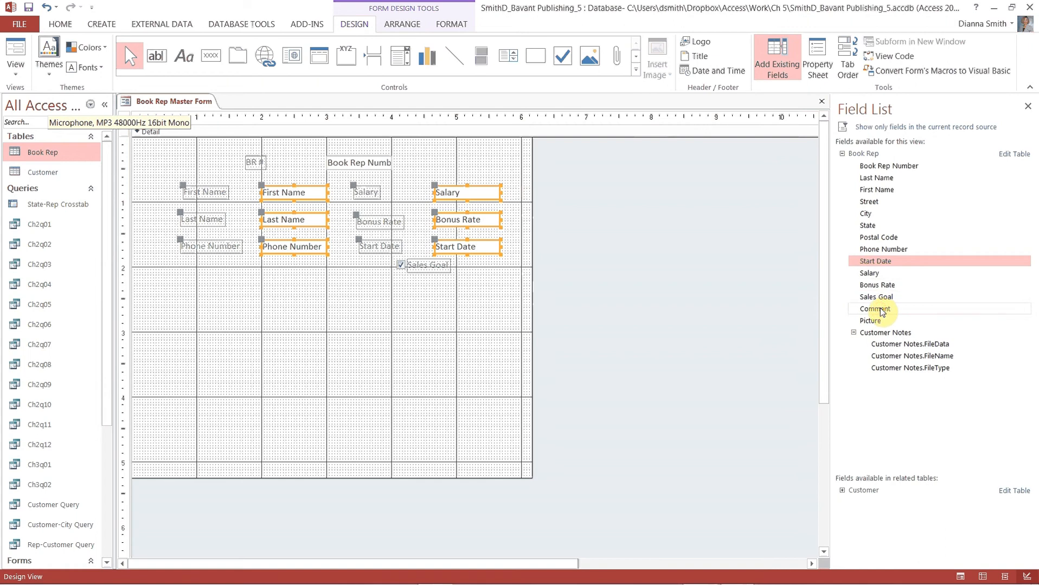
pyautogui.moveTo(856, 308); pyautogui.dragTo(551, 198)
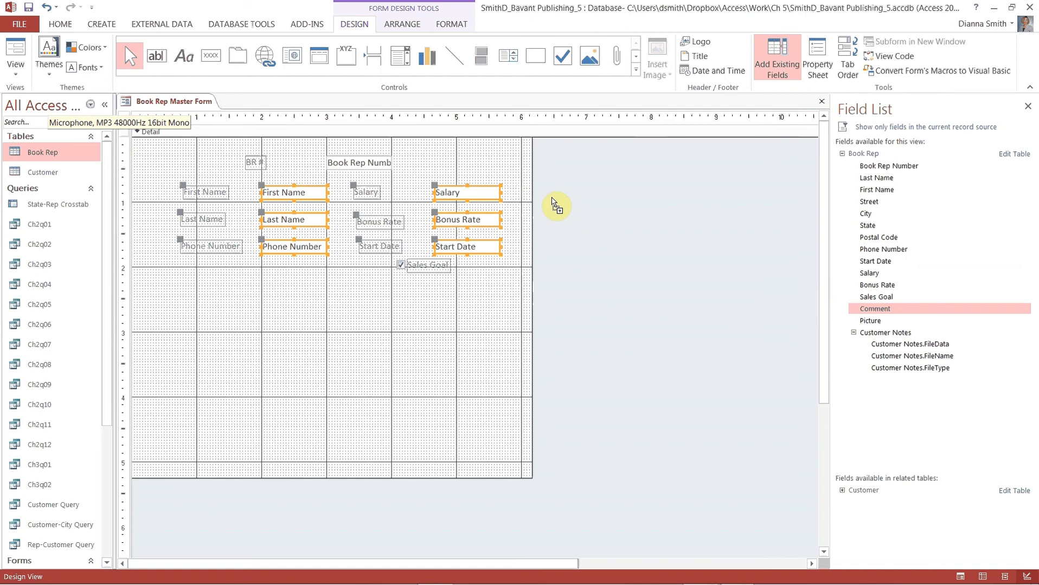
pyautogui.moveTo(552, 198); pyautogui.dragTo(548, 185)
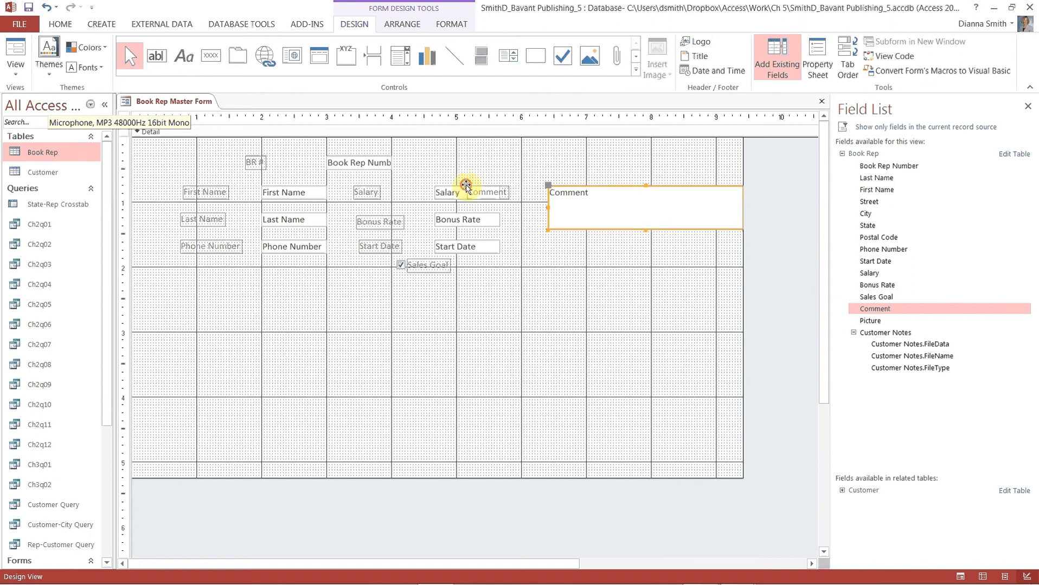
# - Move the Comment label above its text box and nudge the Comment control slightly left
pyautogui.moveTo(466, 185); pyautogui.dragTo(545, 165)
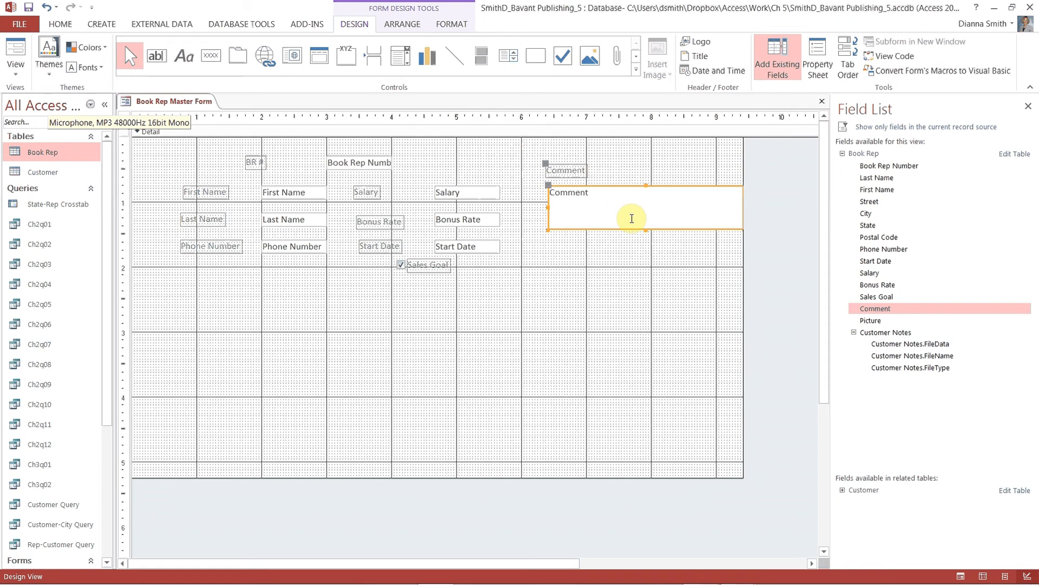
pyautogui.press('Left')
pyautogui.press('Left')
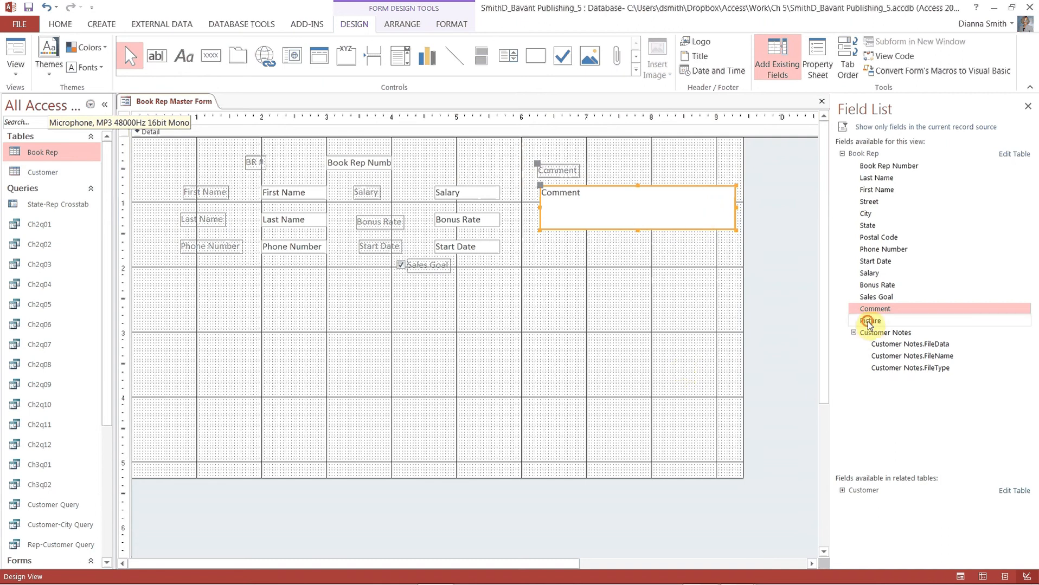
# - Place the Picture field below the Comment text box and move its label directly above the control
pyautogui.moveTo(869, 324); pyautogui.dragTo(545, 263)
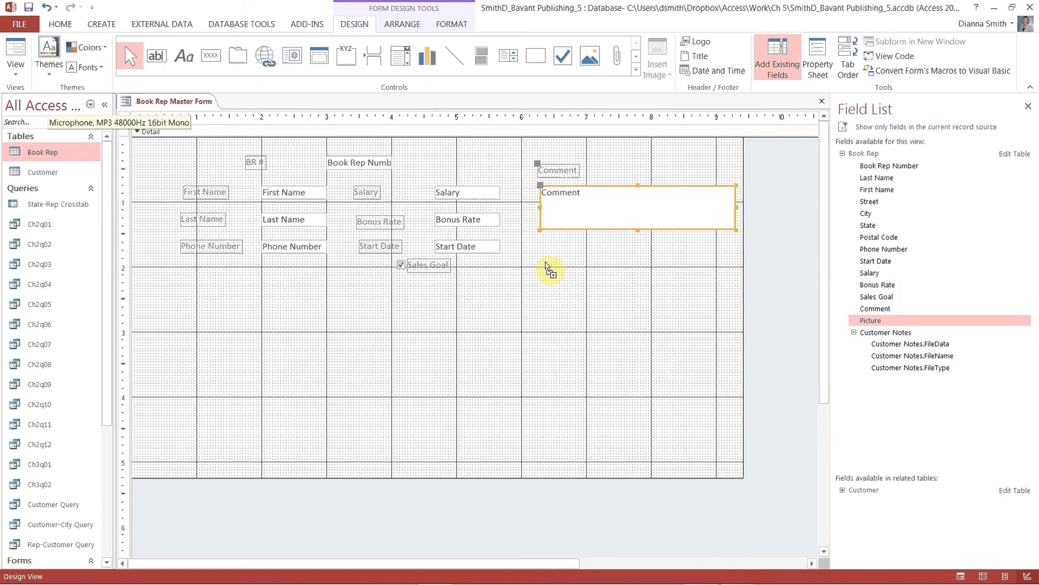
pyautogui.moveTo(545, 264); pyautogui.dragTo(542, 262)
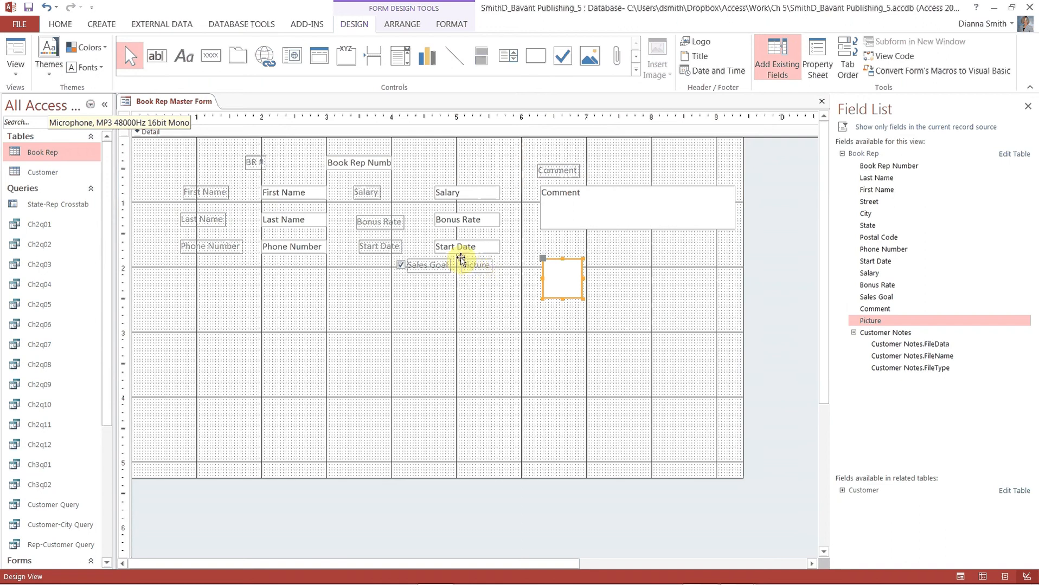
pyautogui.moveTo(460, 259); pyautogui.dragTo(544, 242)
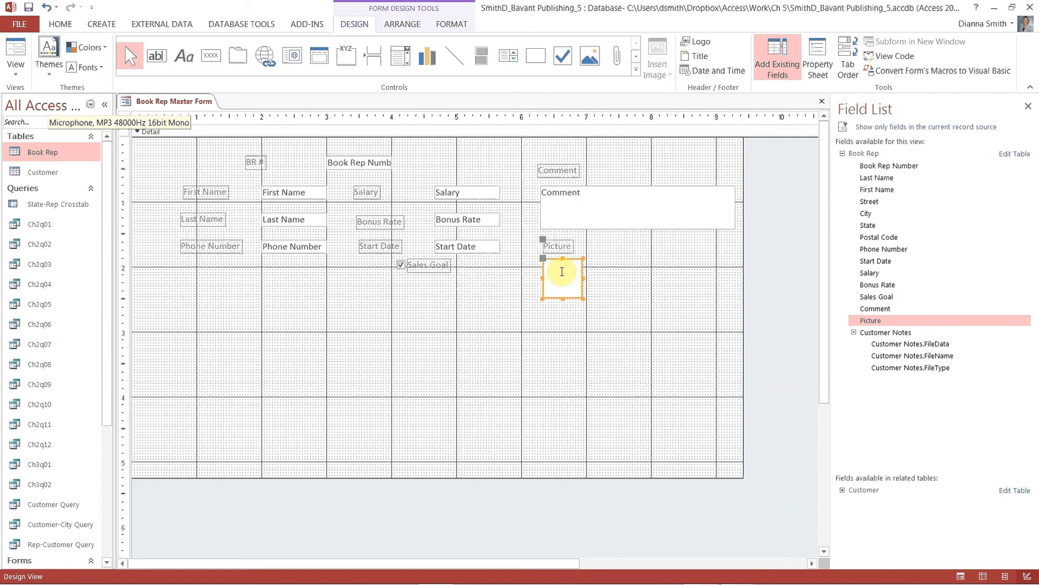
# - Enlarge the Picture control to about 1.75 inches wide and 2.4 inches tall
pyautogui.click(574, 369)
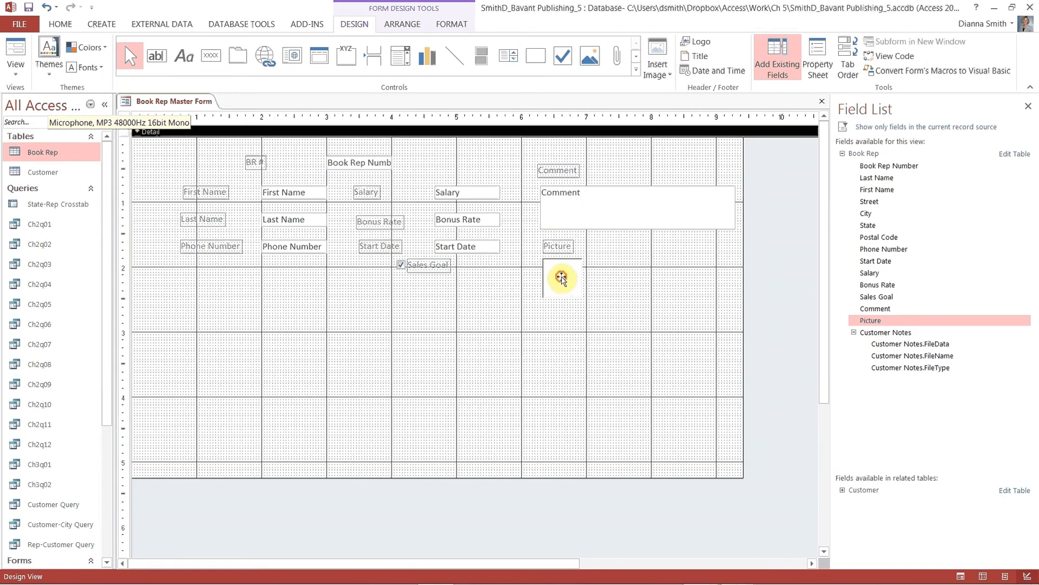
pyautogui.click(562, 277)
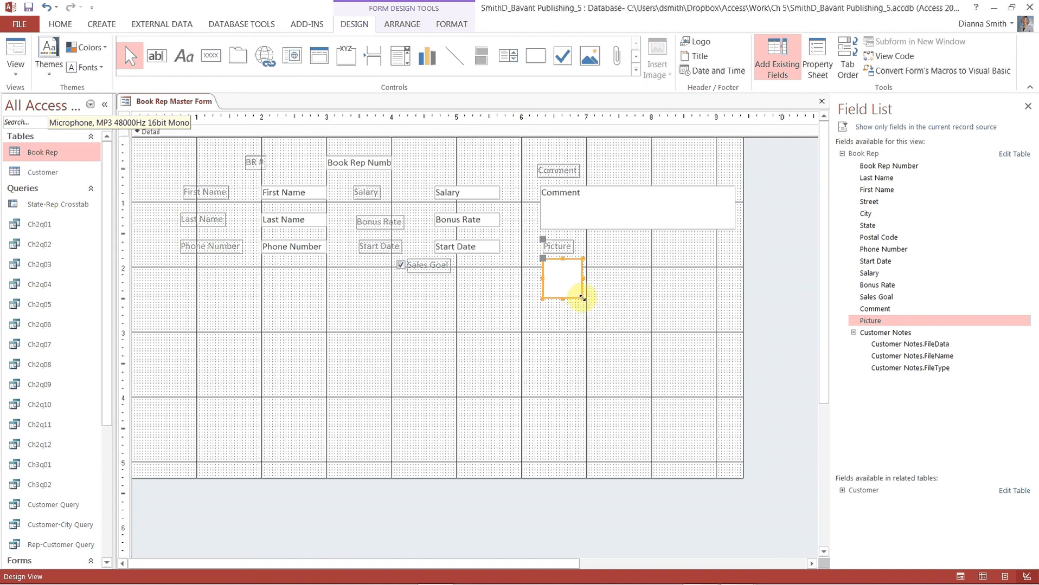
pyautogui.moveTo(581, 298)
pyautogui.mouseDown()
pyautogui.moveTo(679, 408)
pyautogui.moveTo(652, 421)
pyautogui.moveTo(591, 419)
pyautogui.moveTo(680, 416)
pyautogui.moveTo(660, 418)
pyautogui.mouseUp()
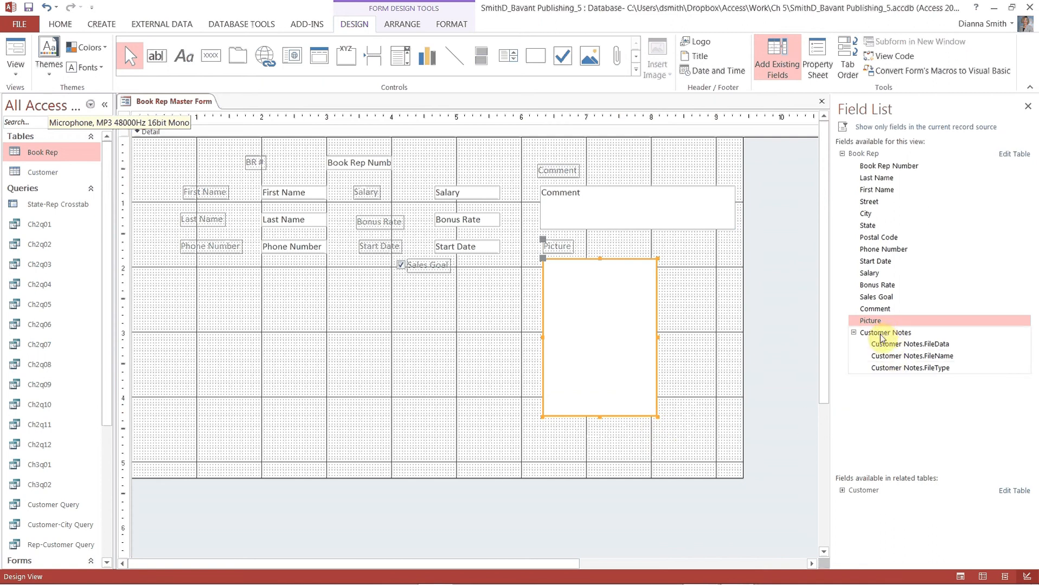
# - Place the Customer Notes field beside the Picture control, move its label above it, and close the Field List
pyautogui.moveTo(863, 332); pyautogui.dragTo(677, 260)
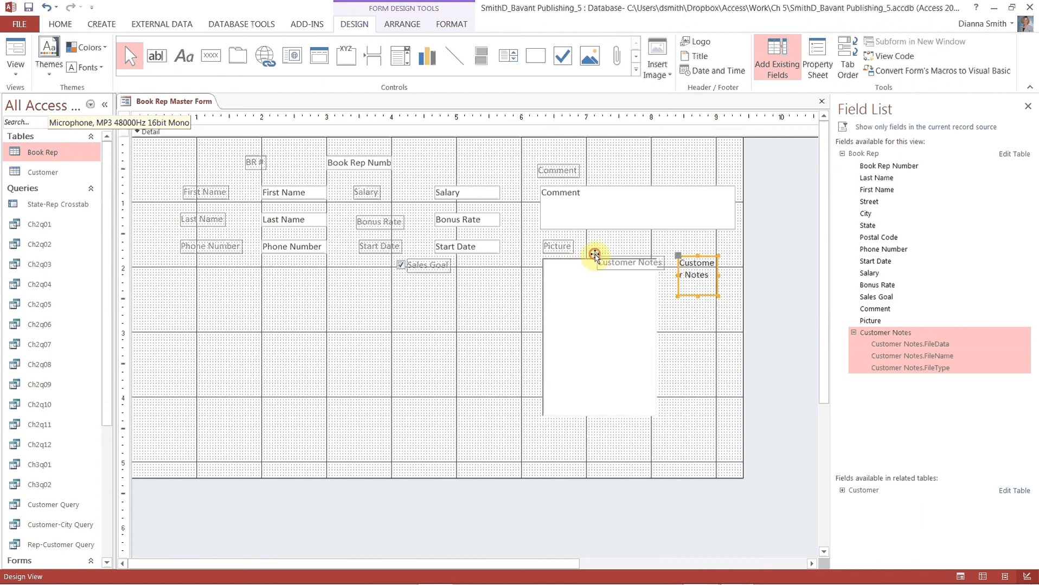
pyautogui.moveTo(594, 255); pyautogui.dragTo(674, 235)
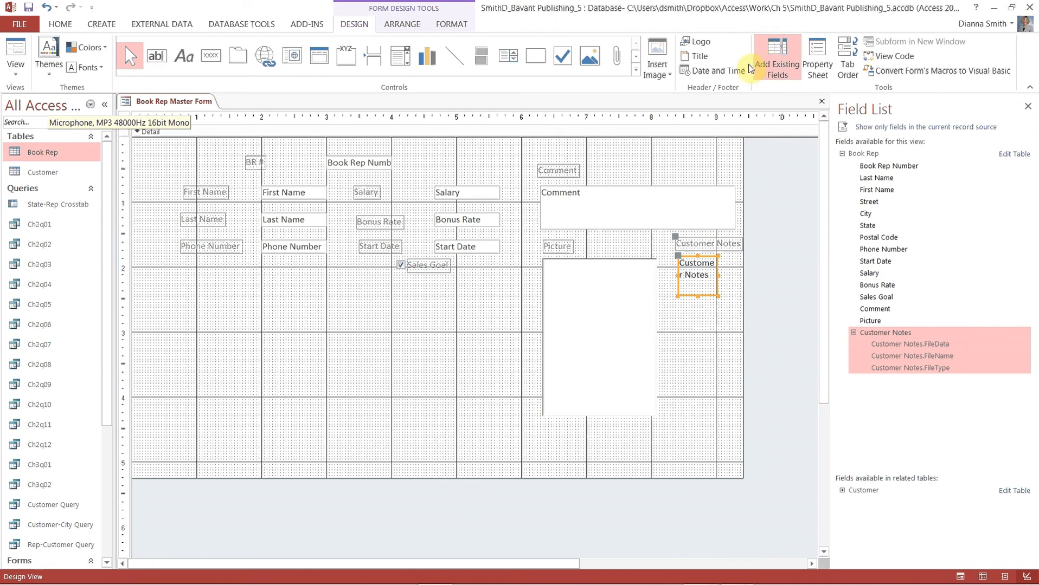
pyautogui.click(764, 64)
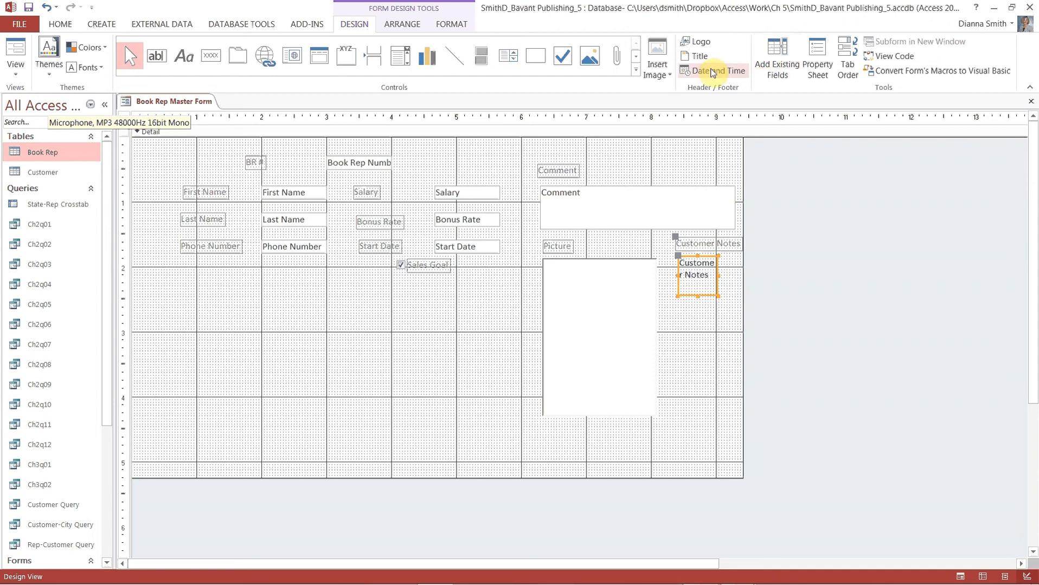
# - Give the Detail section a light gray background and add the title Book Rep Master Form in the form header
pyautogui.rightClick(232, 165)
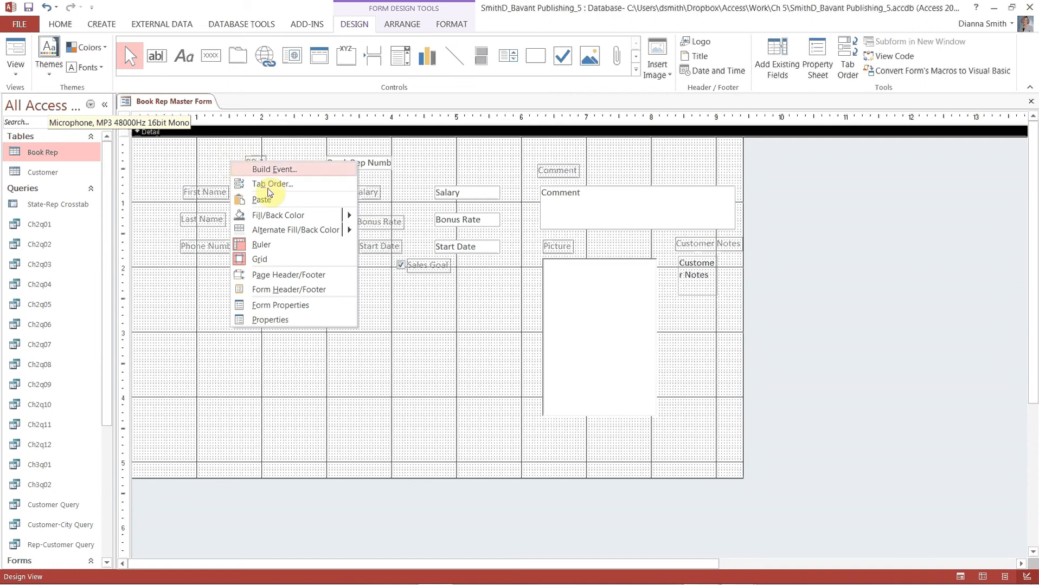
pyautogui.moveTo(281, 219)
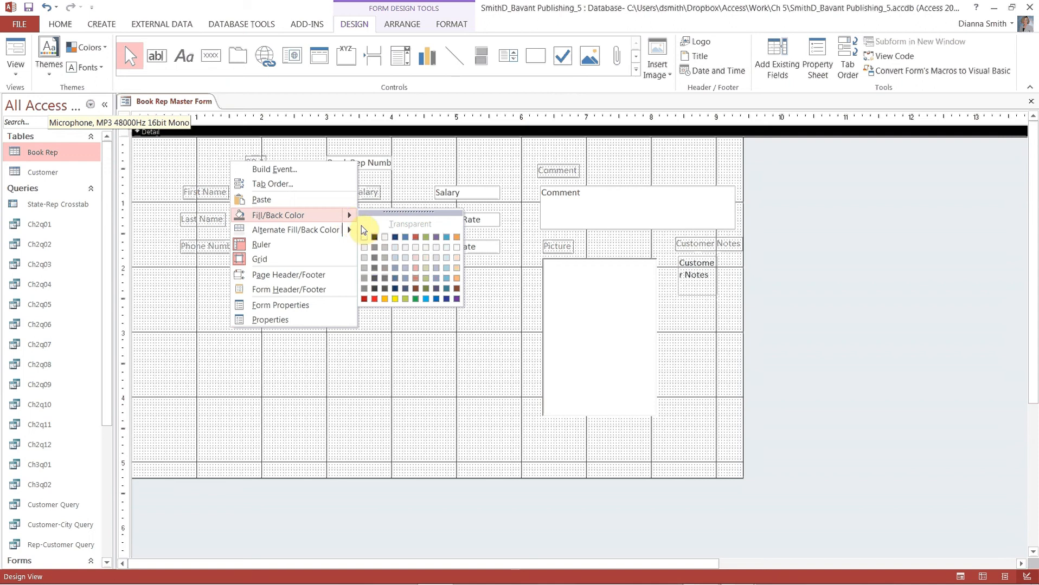
pyautogui.click(365, 260)
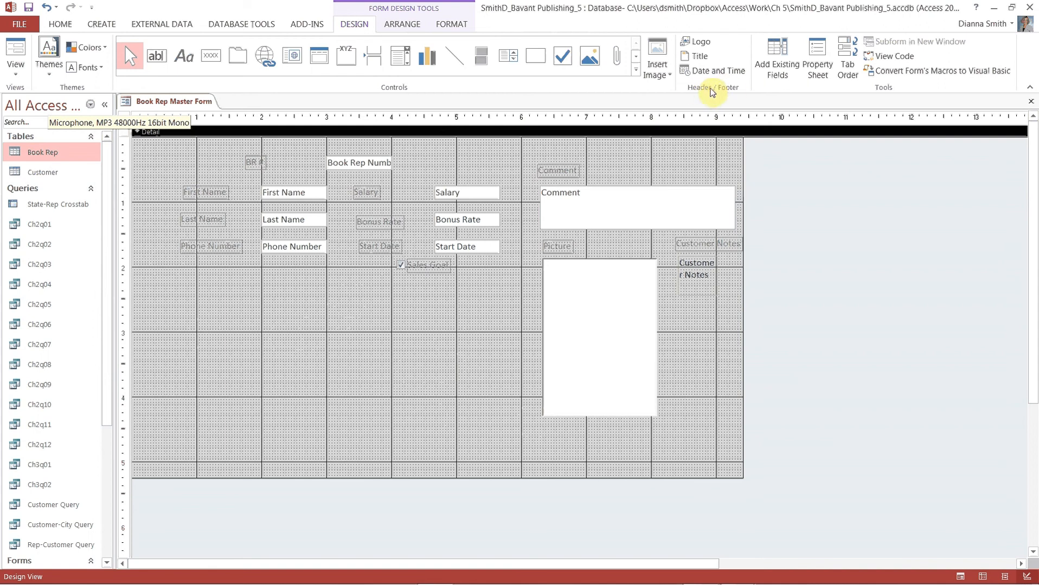
pyautogui.click(699, 63)
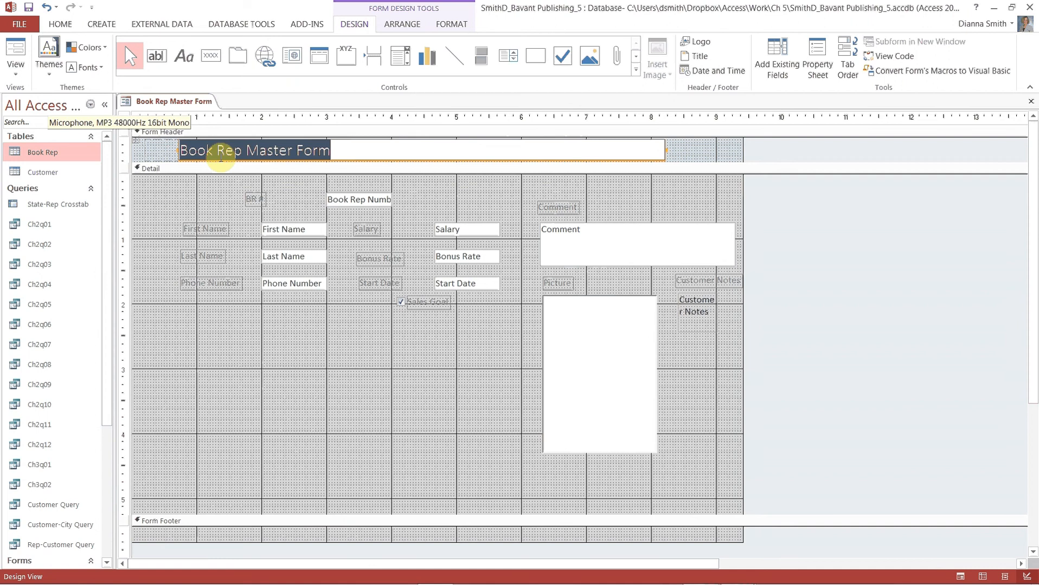
pyautogui.click(327, 154)
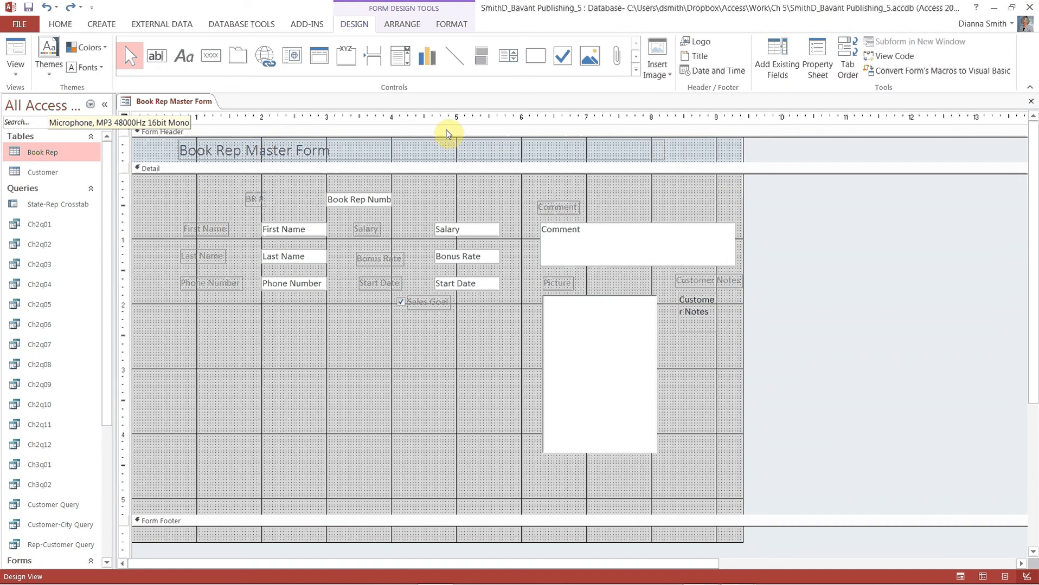
pyautogui.click(636, 56)
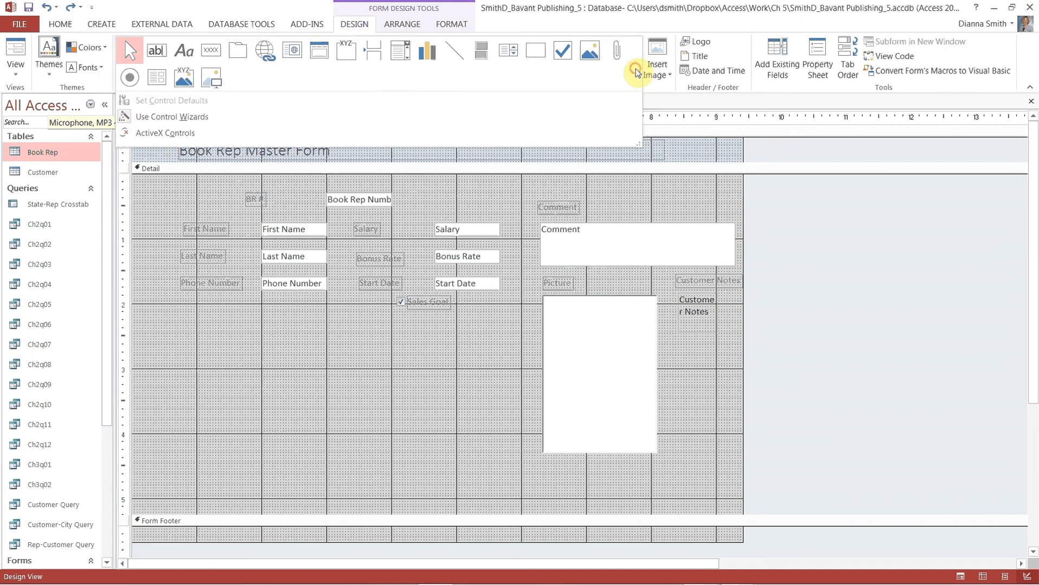
pyautogui.click(163, 119)
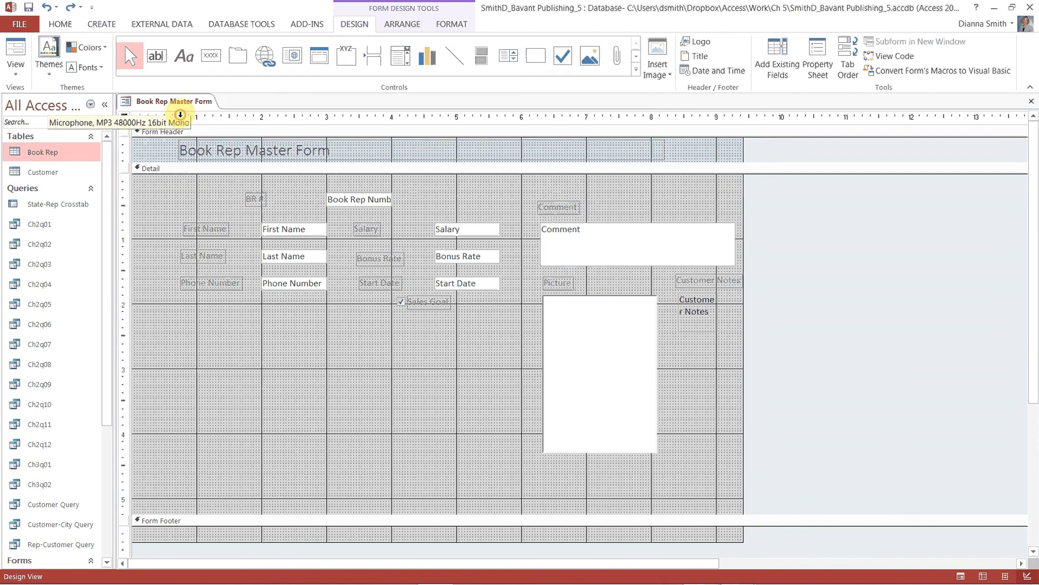
pyautogui.click(636, 73)
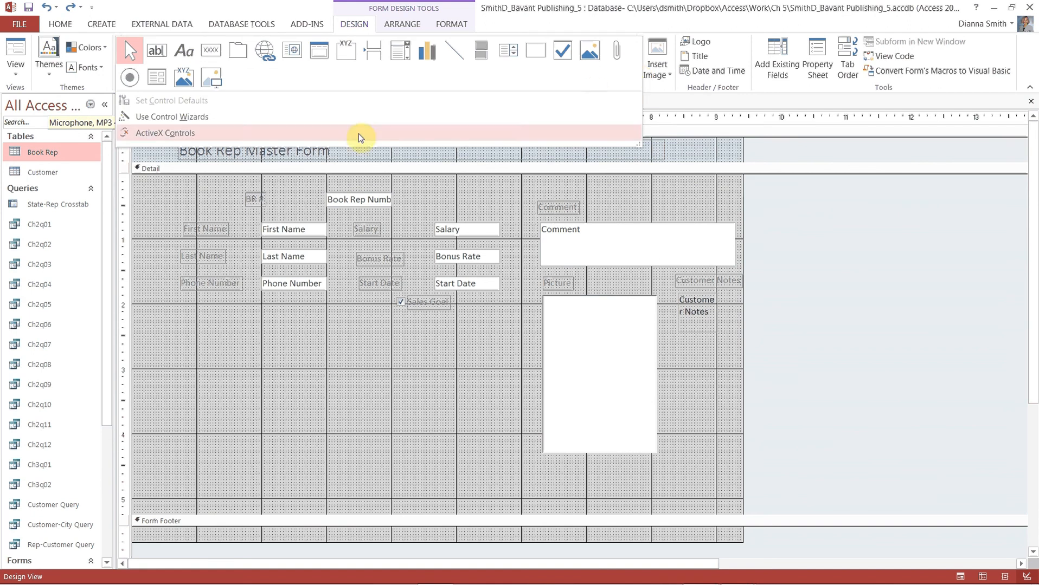
pyautogui.click(221, 124)
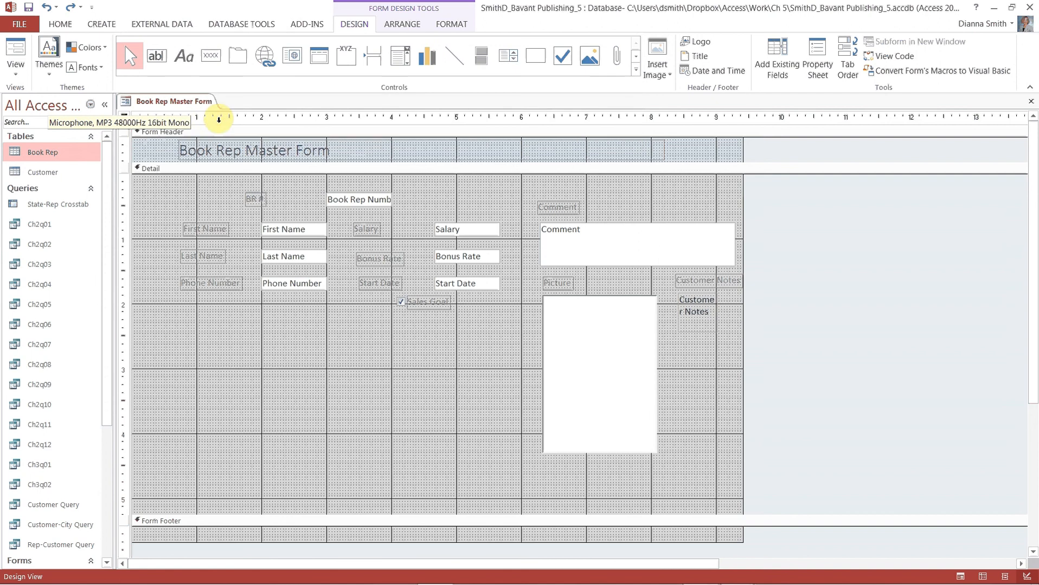
# - Insert a subform below the Phone Number label and base it on existing tables and queries
pyautogui.click(635, 71)
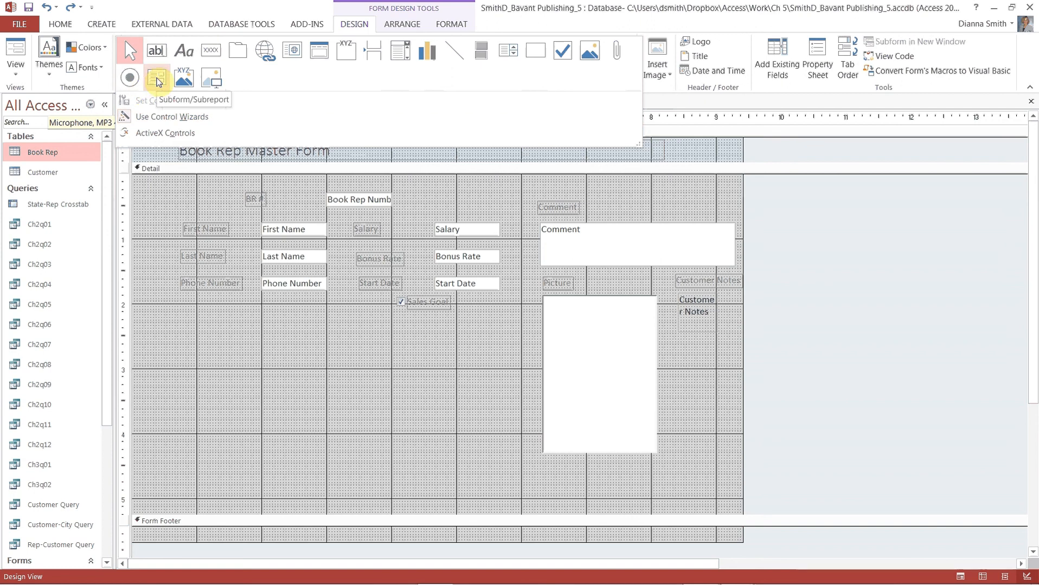
pyautogui.click(157, 80)
pyautogui.click(185, 331)
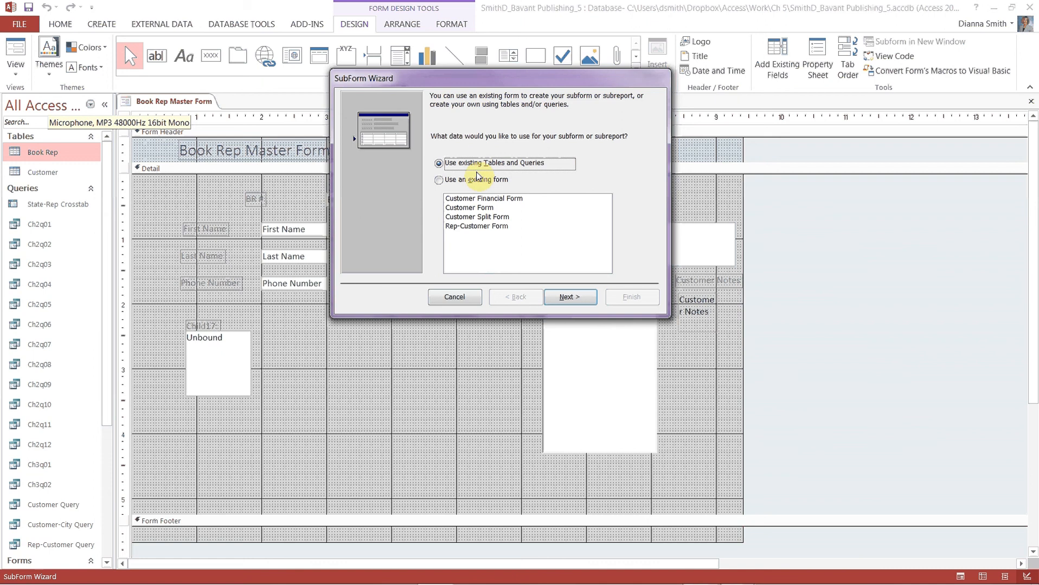
pyautogui.click(566, 298)
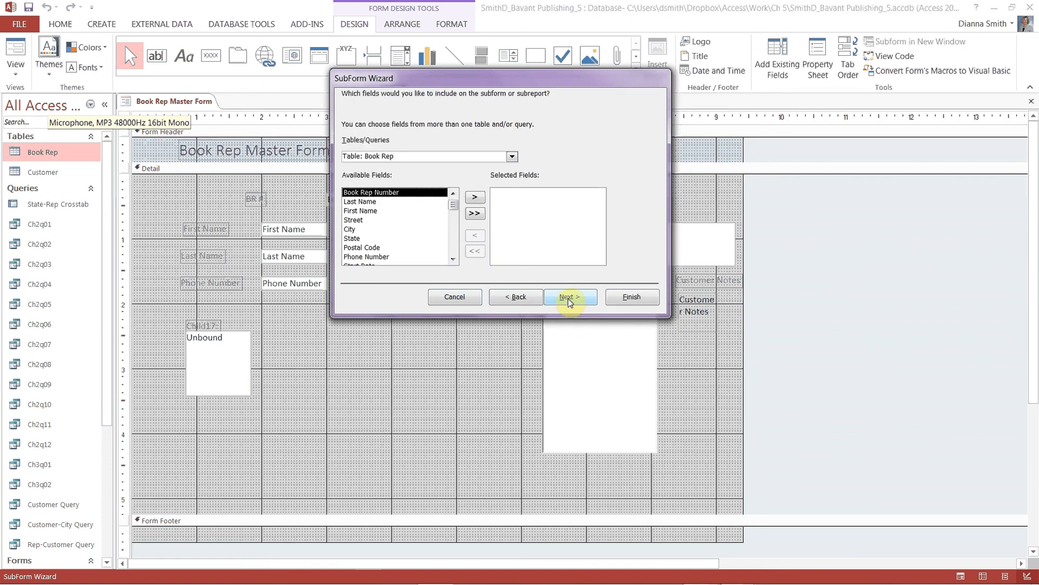
# - Add Customer Number, Customer Name, Amount Paid and Current Due from the Customer table to the subform and continue to the linking options
pyautogui.click(512, 157)
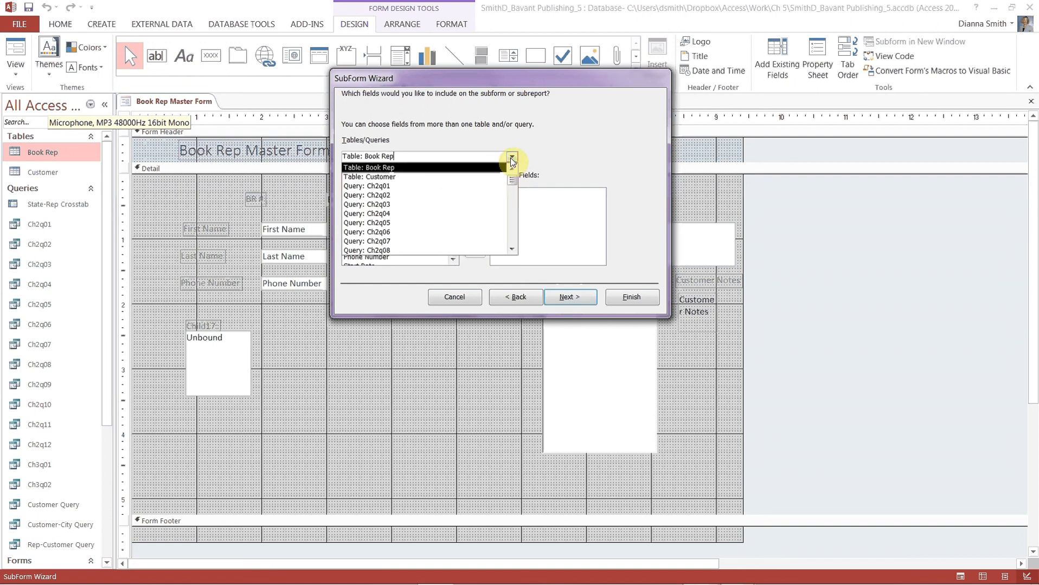
pyautogui.click(491, 177)
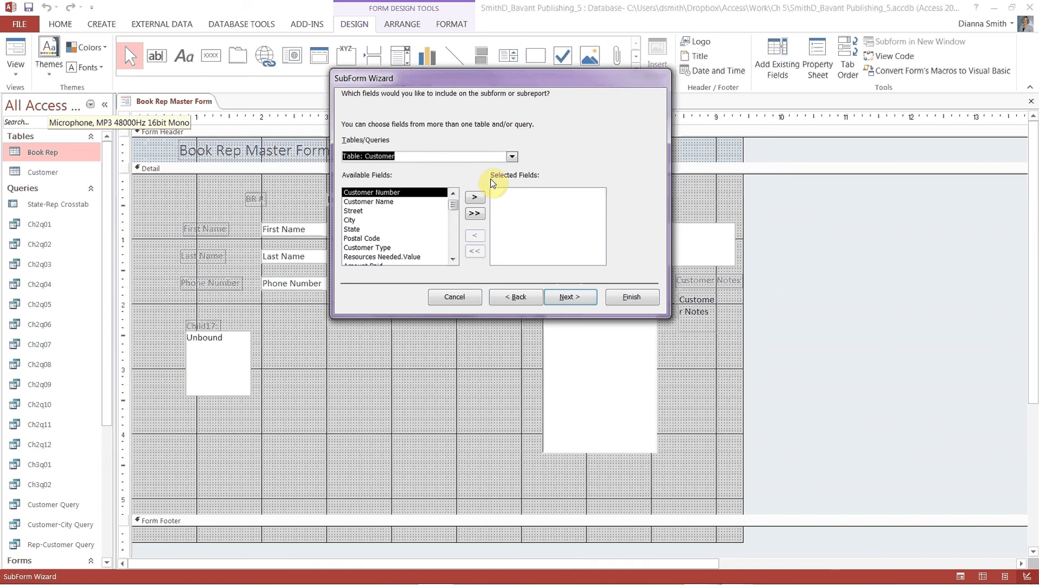
pyautogui.click(470, 202)
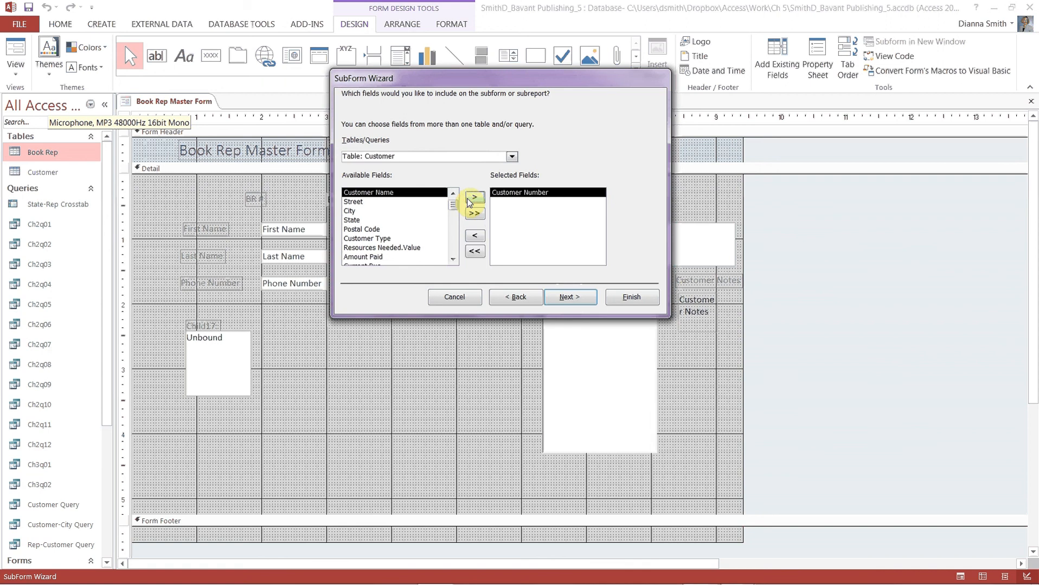
pyautogui.click(470, 202)
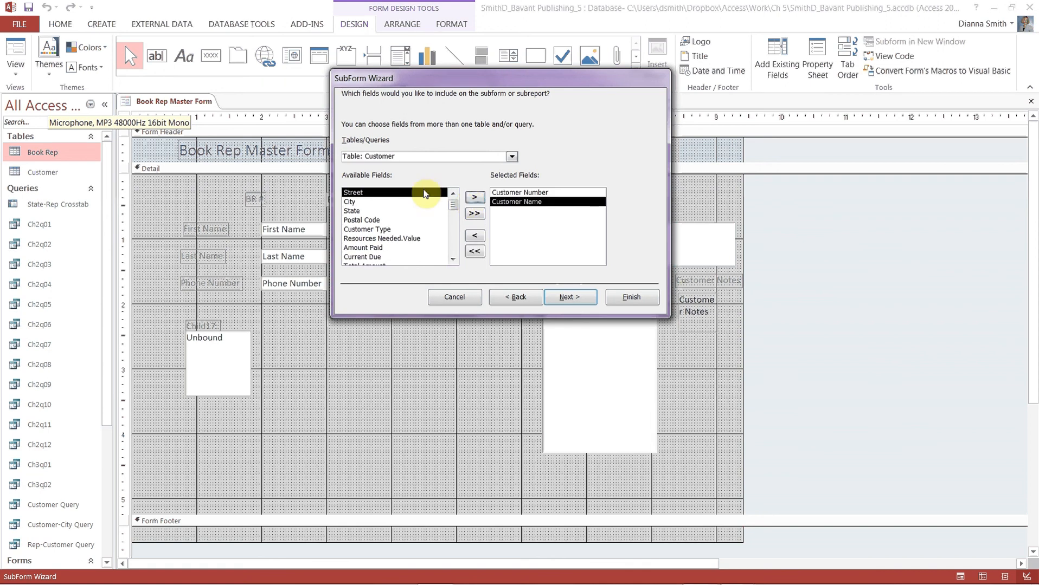
pyautogui.click(374, 249)
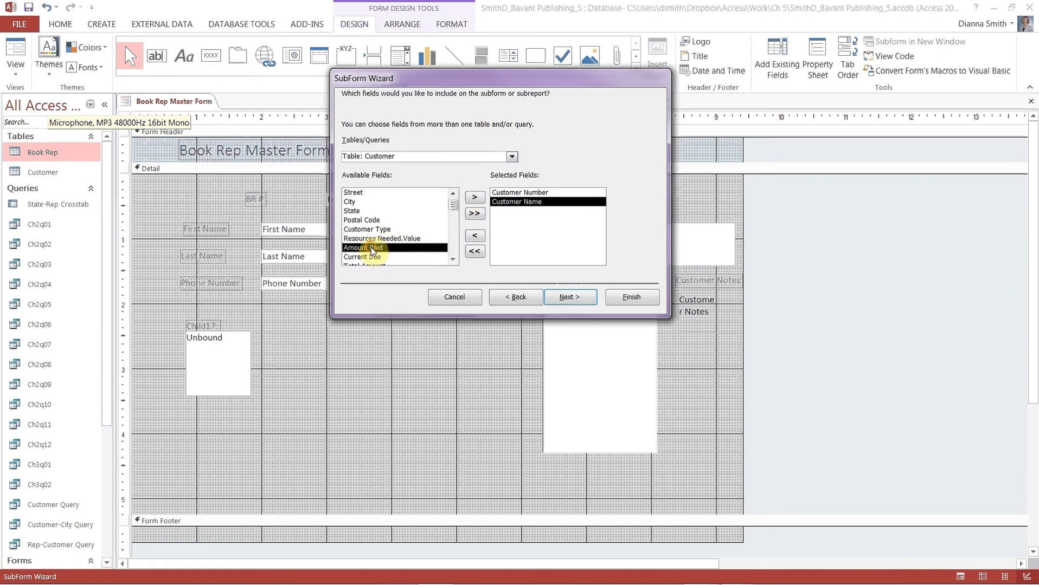
pyautogui.click(475, 199)
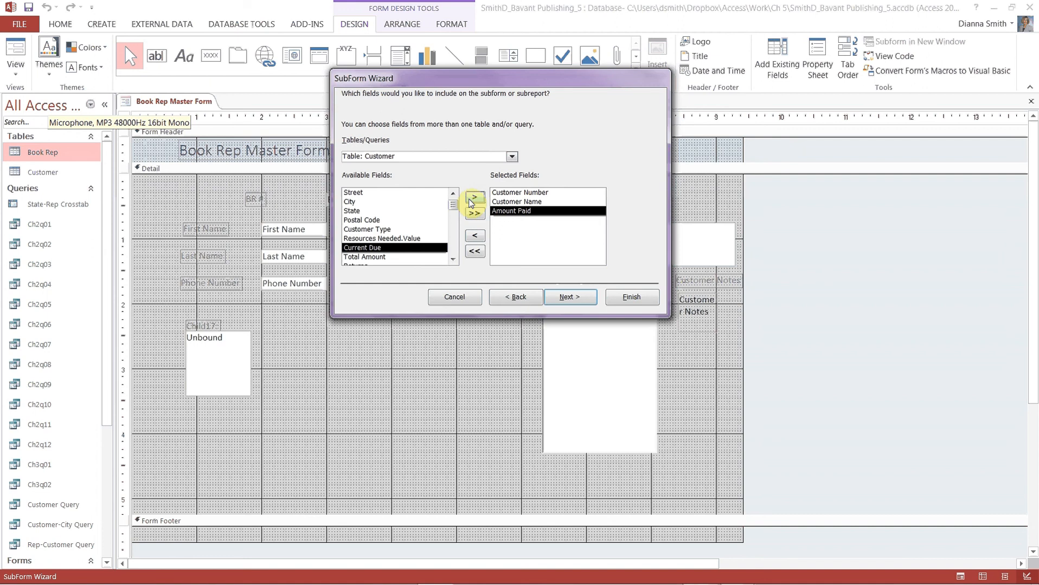
pyautogui.click(473, 198)
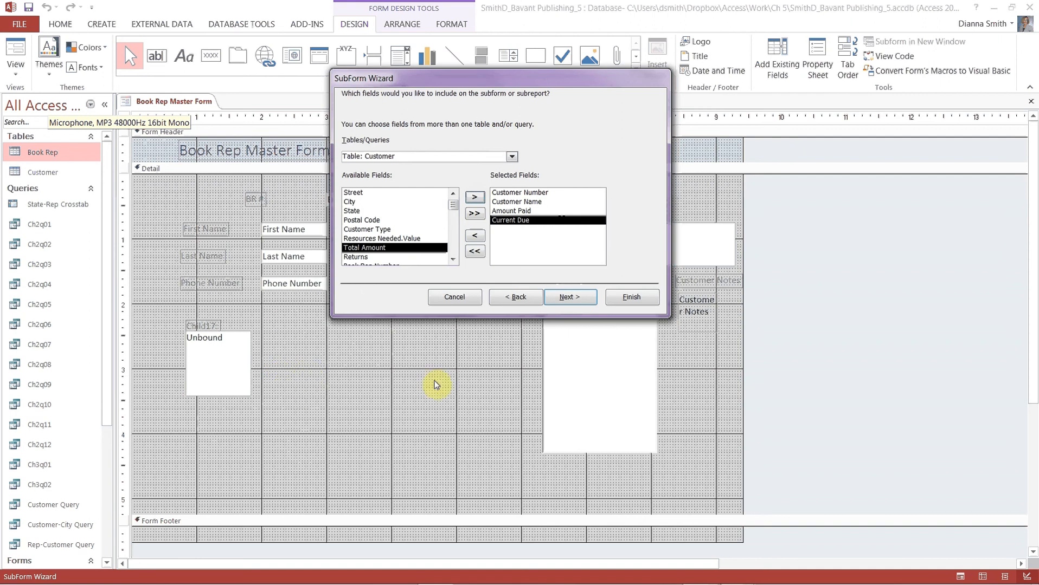
pyautogui.click(570, 298)
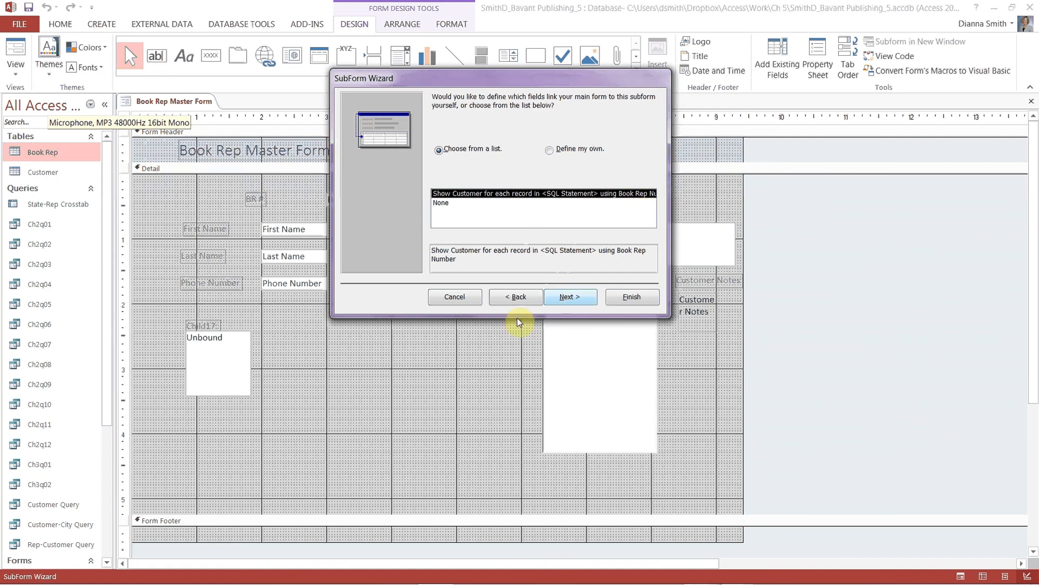
# - Link the subform to the main form by Book Rep Number, name it Customers of Book Rep, and finish the wizard
pyautogui.click(571, 299)
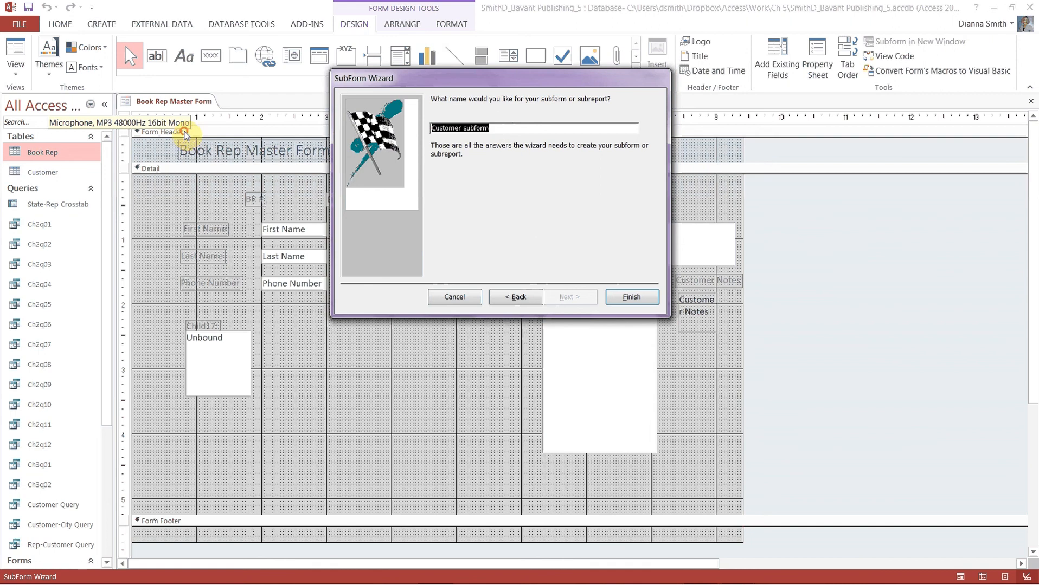
pyautogui.write('Custome')
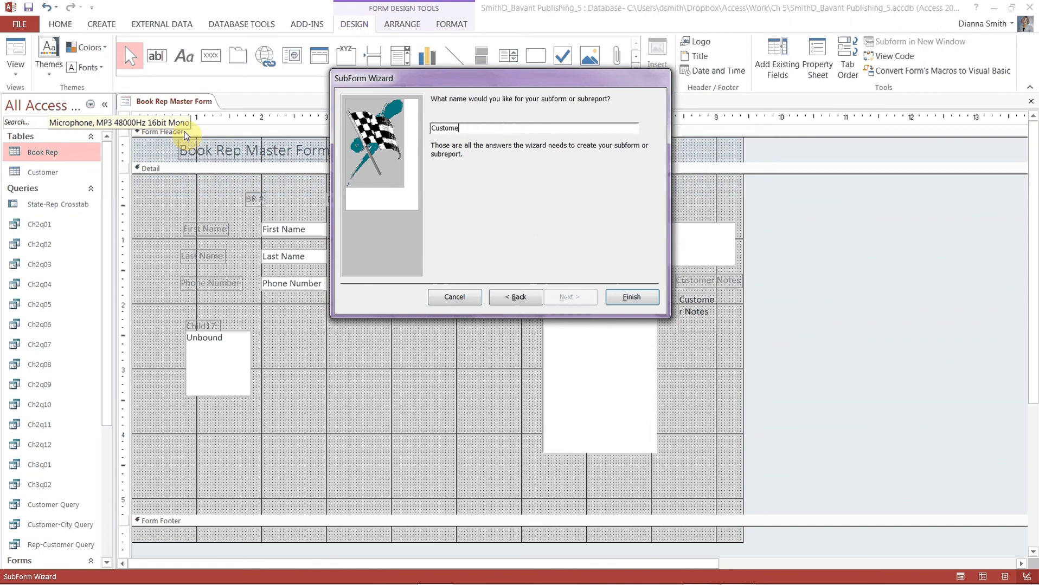
pyautogui.write('rs of Book Rep')
pyautogui.click(636, 299)
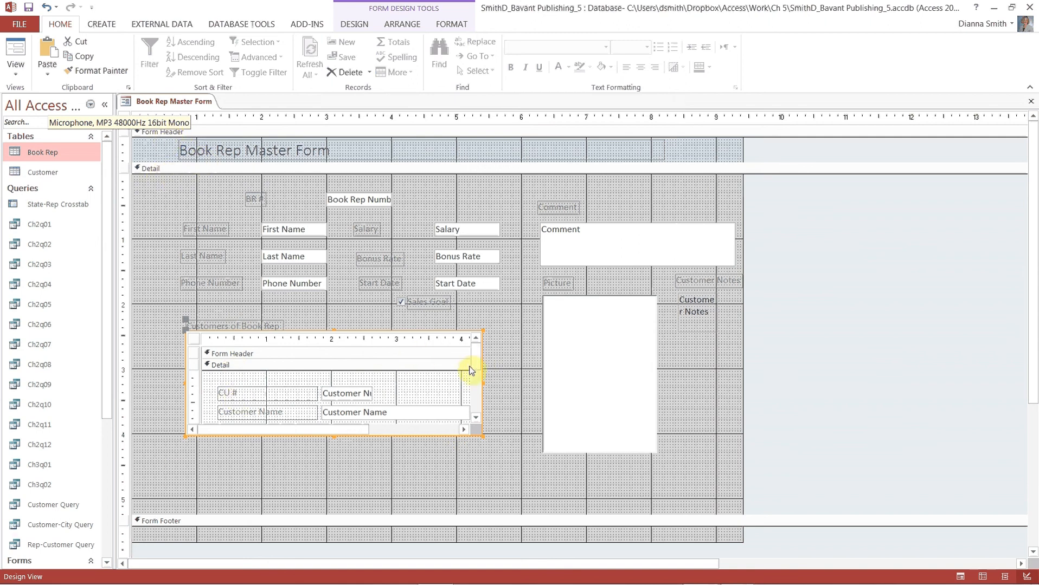
# - Examine the fields in the Customers of Book Rep subform in Design view and its customer records in Form view
pyautogui.moveTo(476, 368)
pyautogui.mouseDown()
pyautogui.moveTo(482, 411)
pyautogui.moveTo(491, 360)
pyautogui.mouseUp()
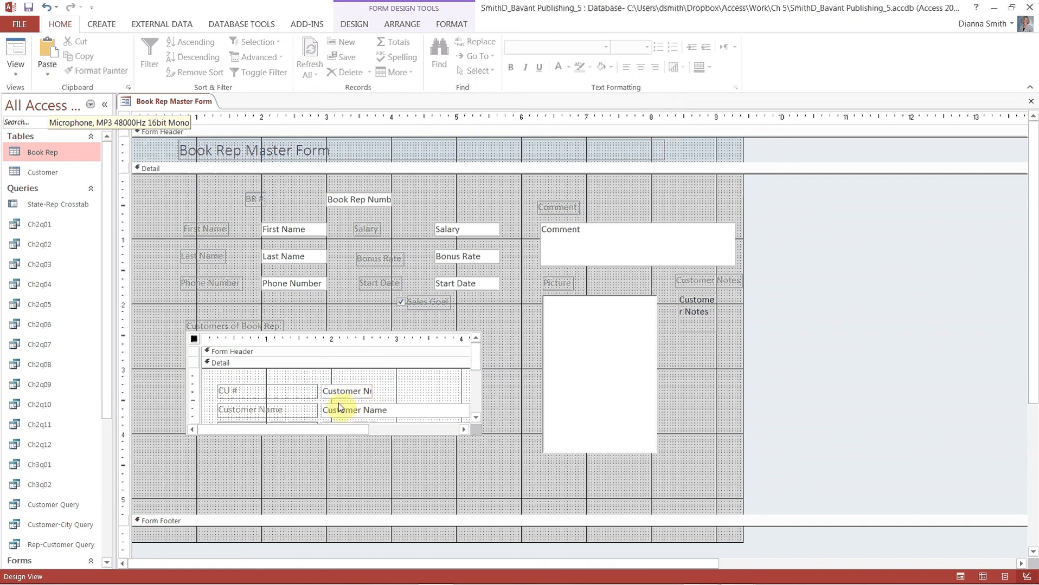
pyautogui.click(477, 419)
pyautogui.click(477, 419)
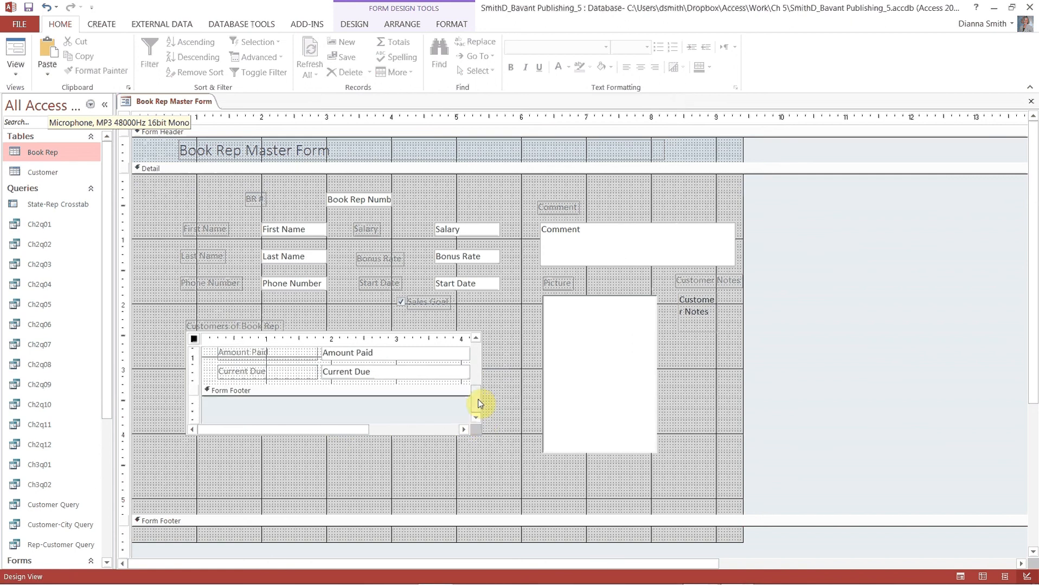
pyautogui.moveTo(478, 404); pyautogui.dragTo(480, 357)
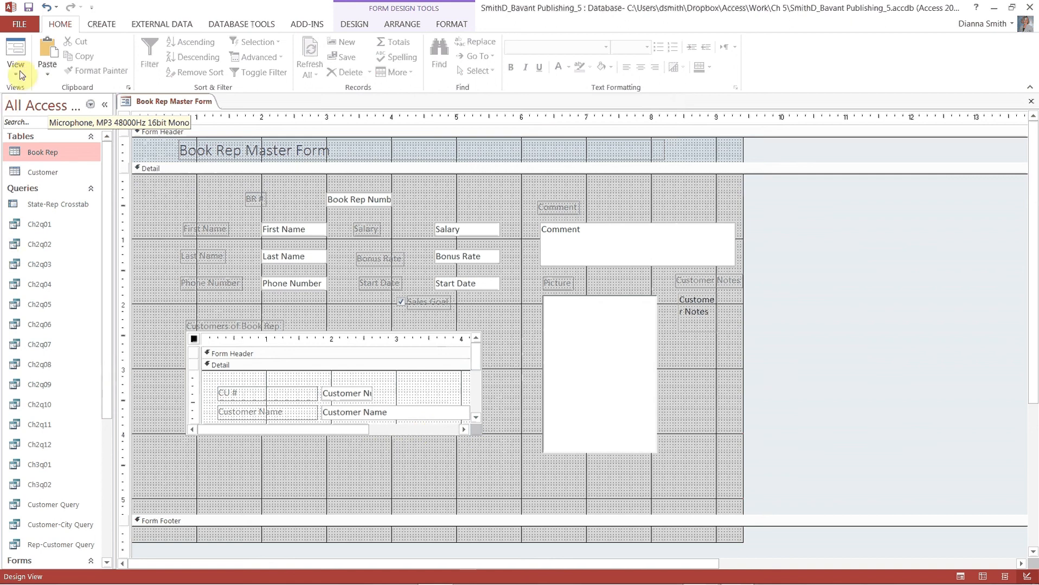
pyautogui.click(18, 53)
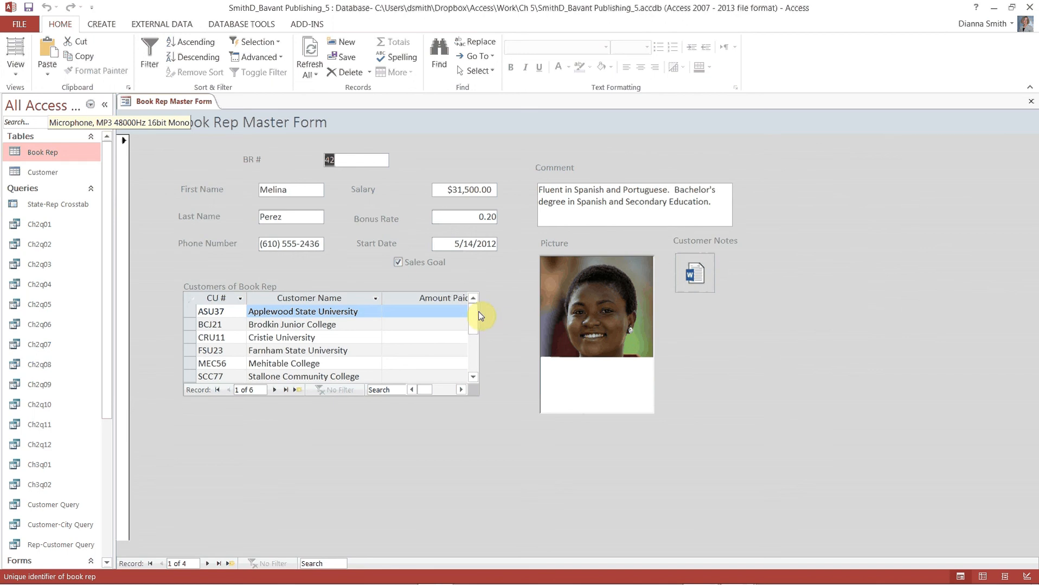
pyautogui.click(424, 391)
pyautogui.moveTo(433, 396)
pyautogui.mouseDown()
pyautogui.moveTo(449, 394)
pyautogui.moveTo(425, 393)
pyautogui.mouseUp()
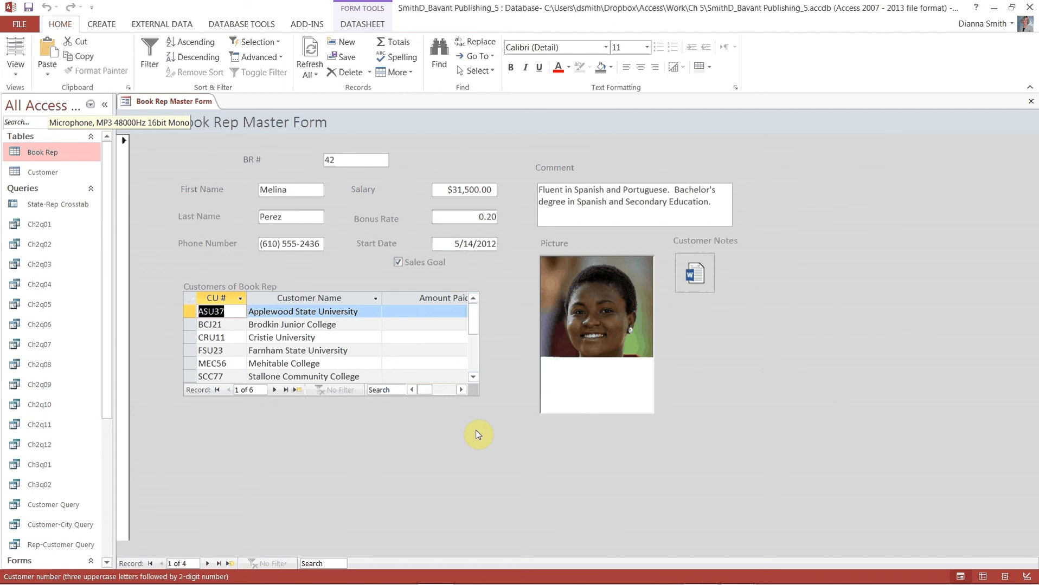
# - Save the Book Rep Master Form and close it
pyautogui.click(30, 11)
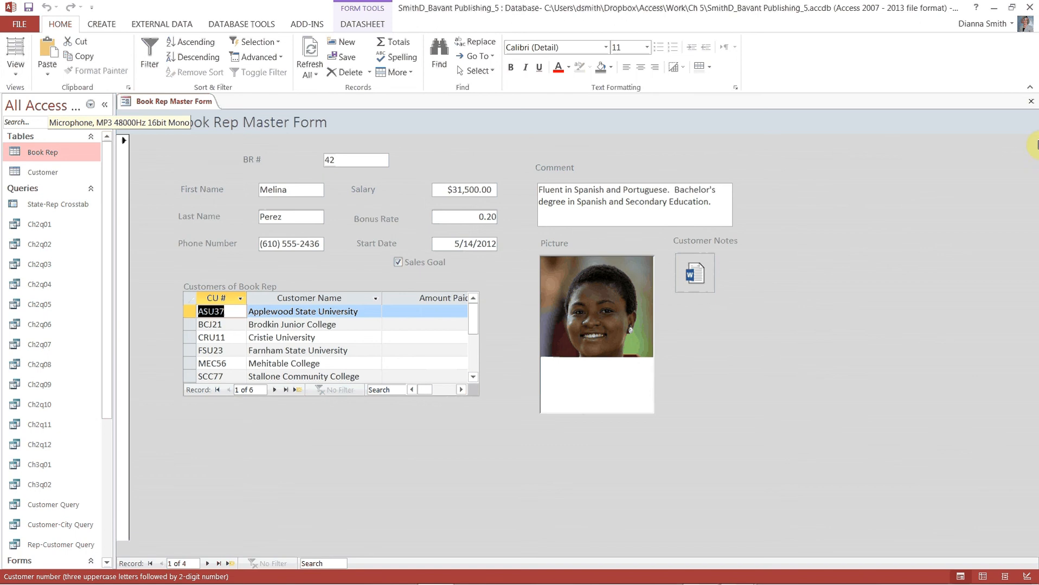
pyautogui.click(1032, 102)
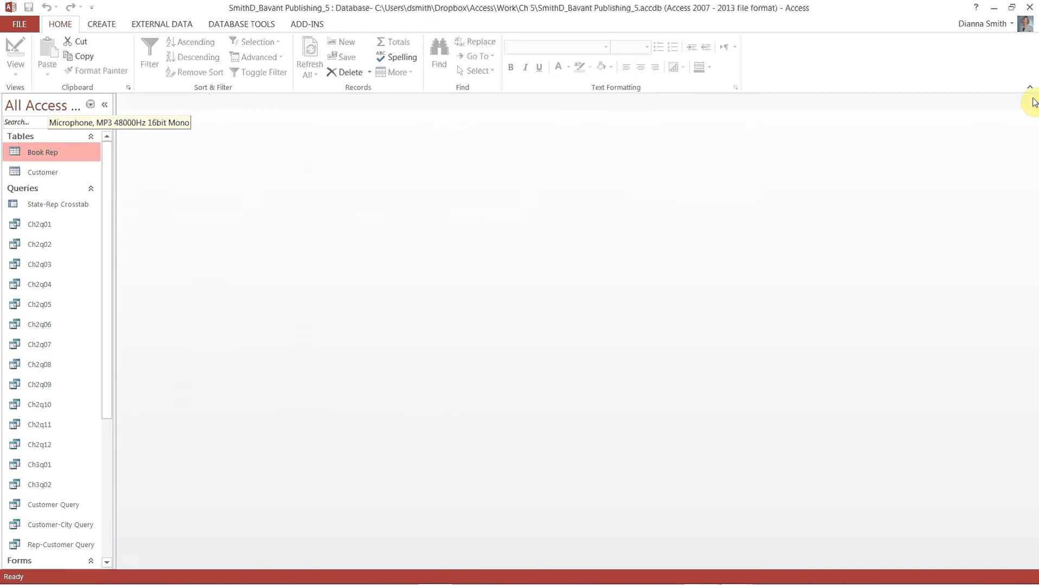